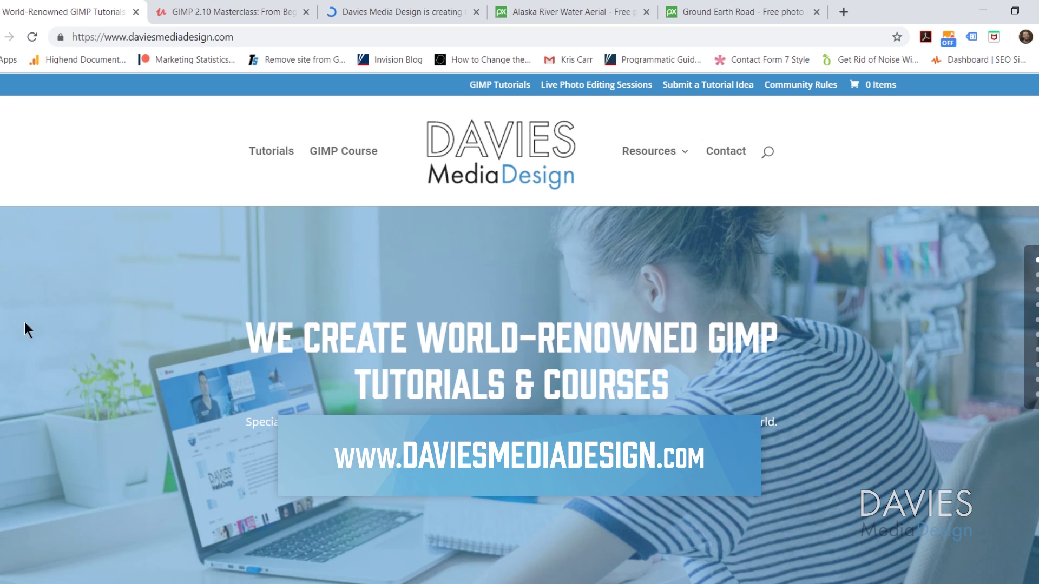
Scroll down the Davies Media Design homepage toward the Patreon support link
scroll(27, 325, down, 10)
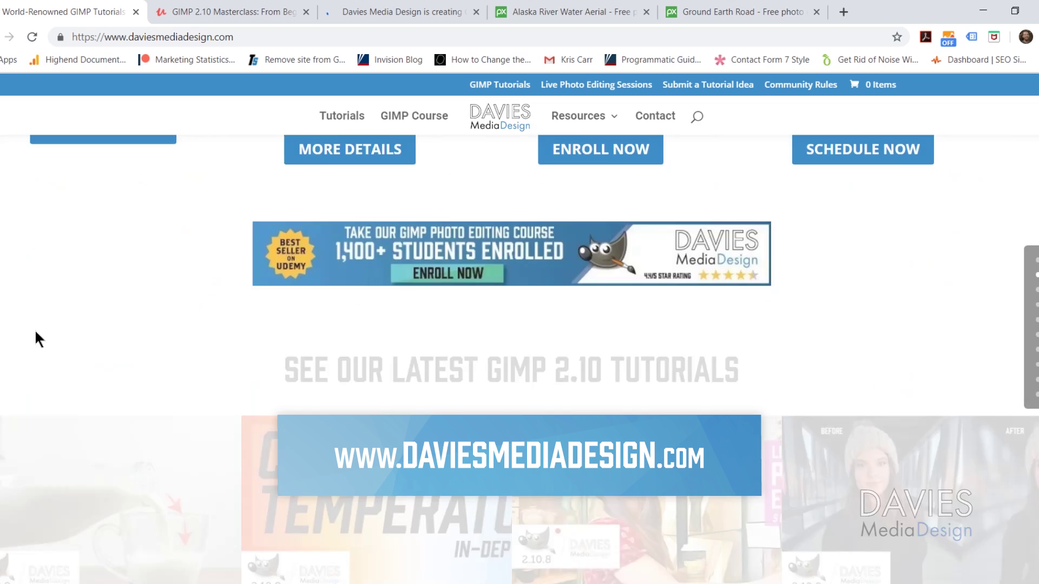
scroll(36, 332, down, 15)
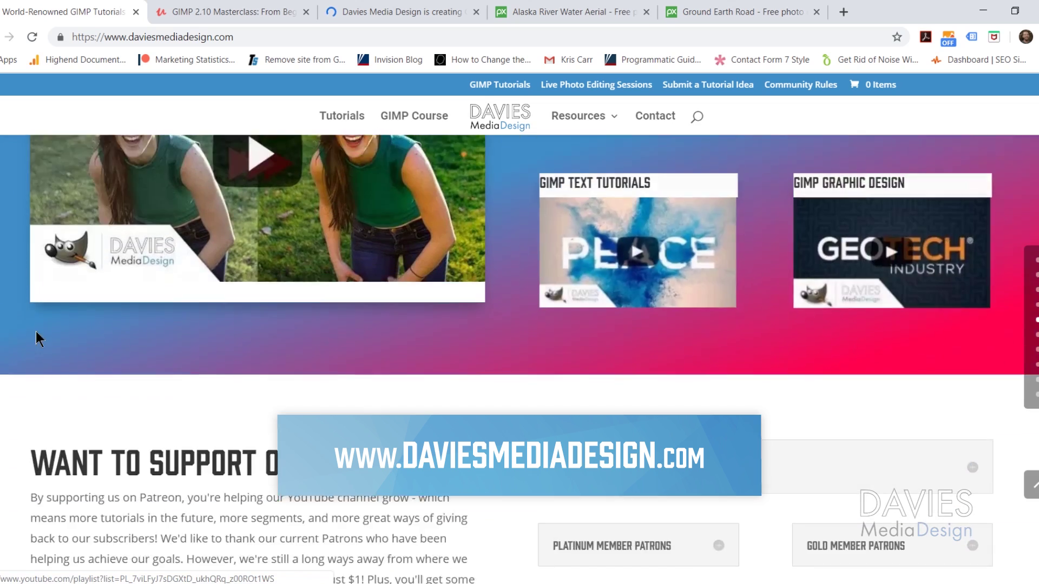
scroll(36, 331, down, 10)
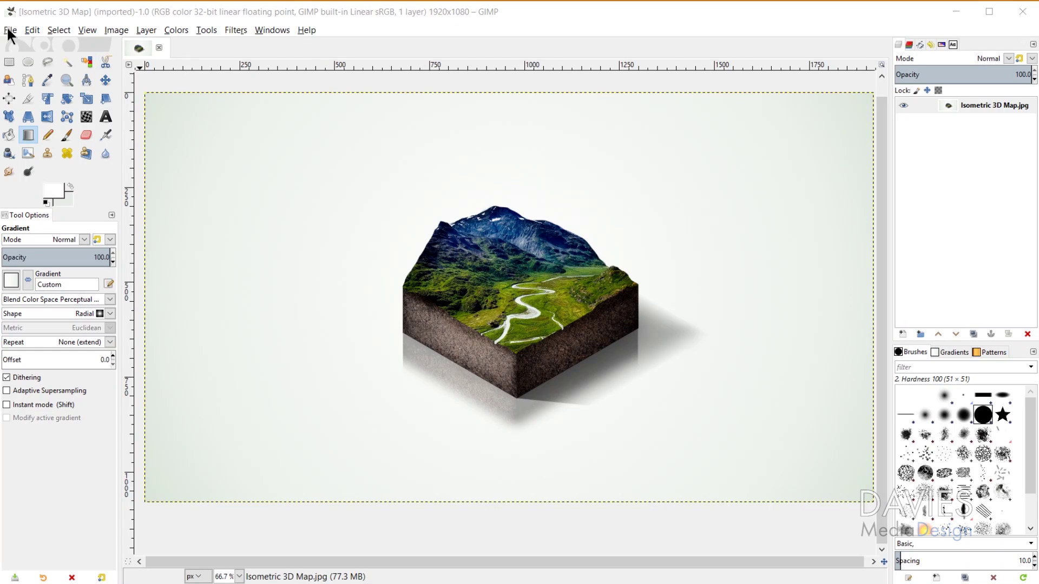
Create a new 1920×1080 px image with a white-filled Background layer
click(9, 32)
click(24, 49)
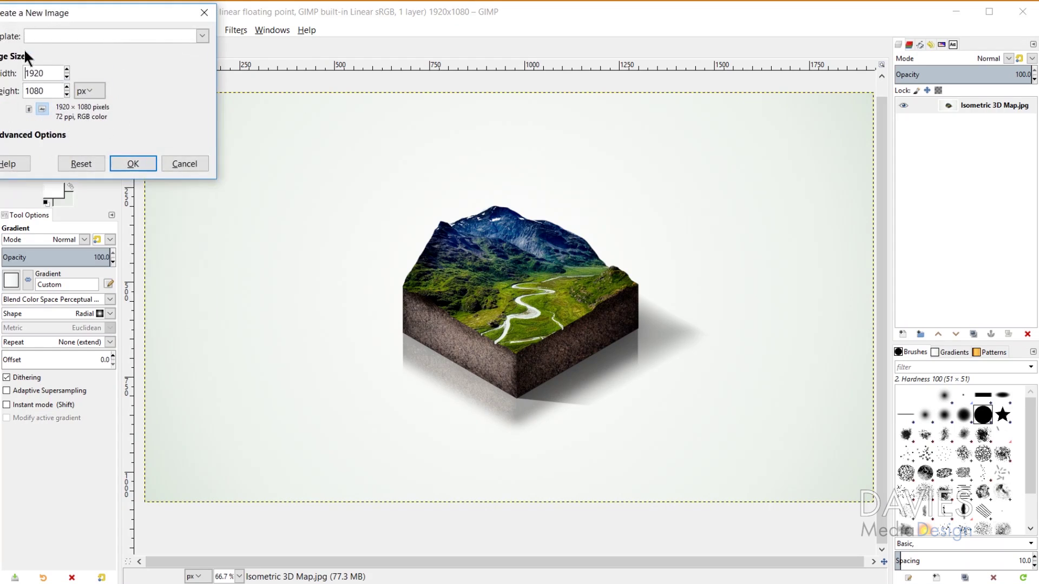
drag(91, 17, 473, 125)
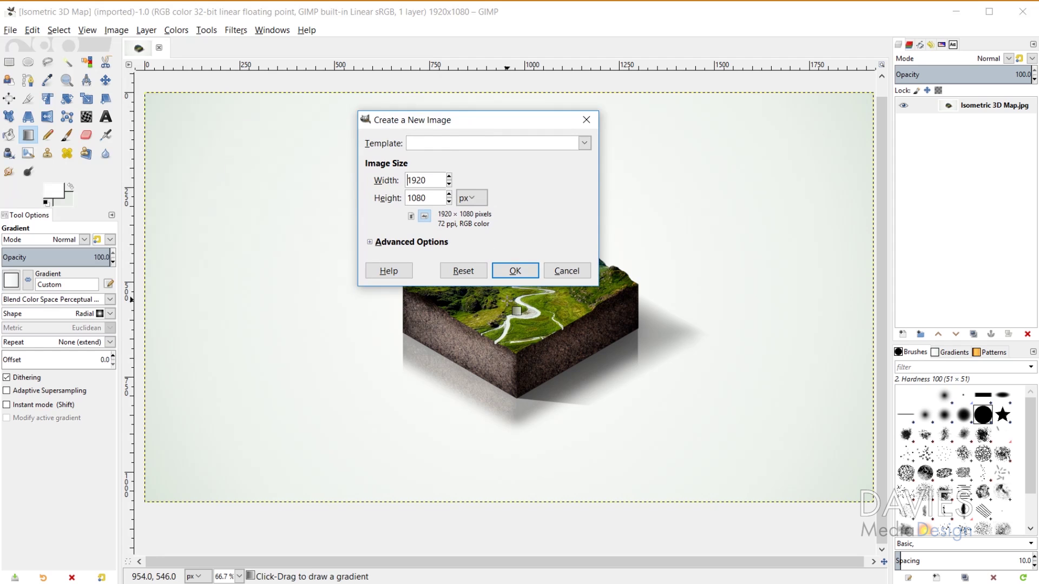
click(523, 270)
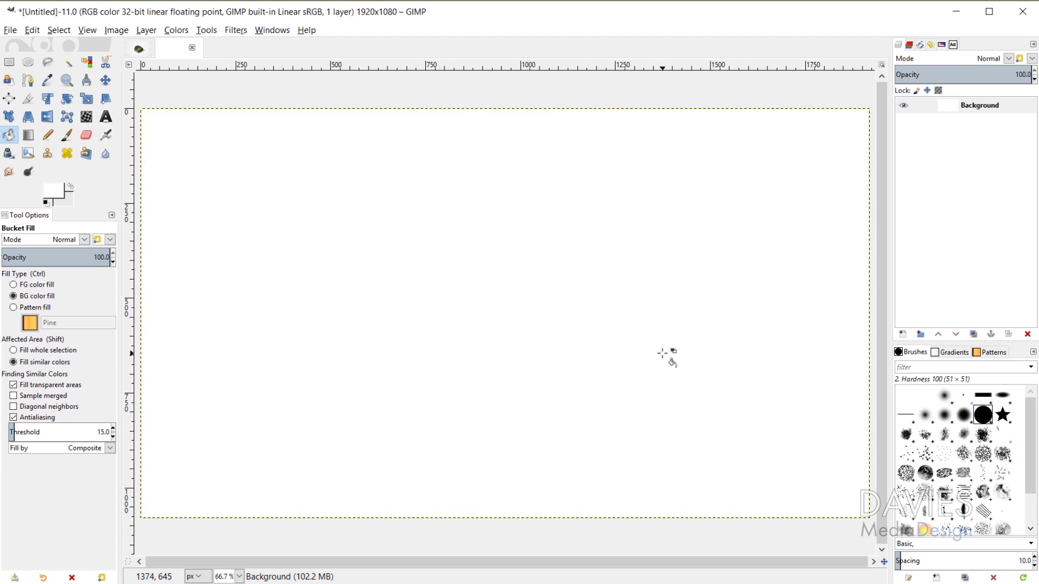
Scale the image to 250% (4800×2700) and add a transparent layer named 'Grid'
scroll(668, 352, down, 3)
scroll(706, 558, right, 3)
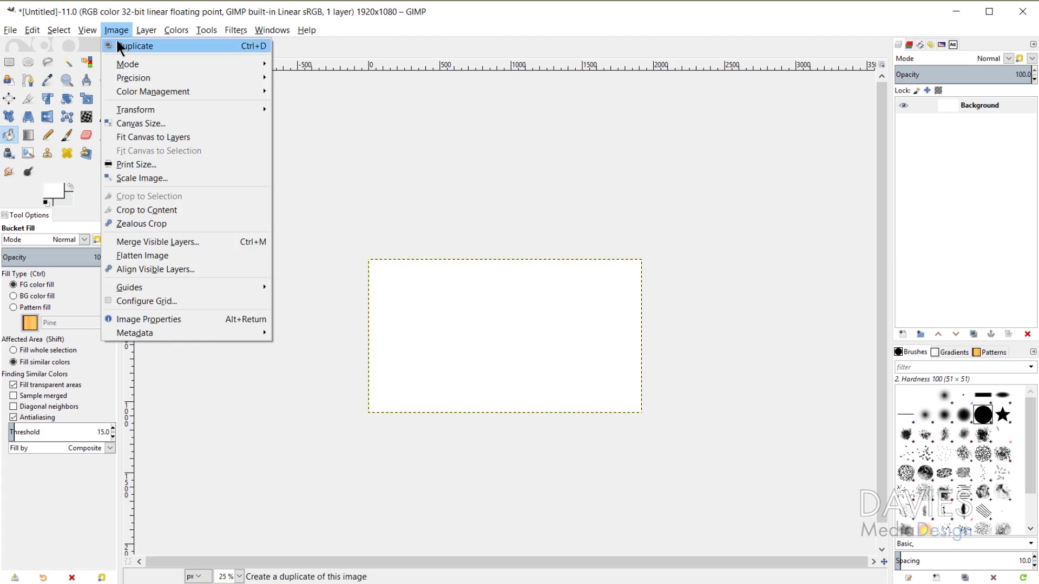
click(156, 178)
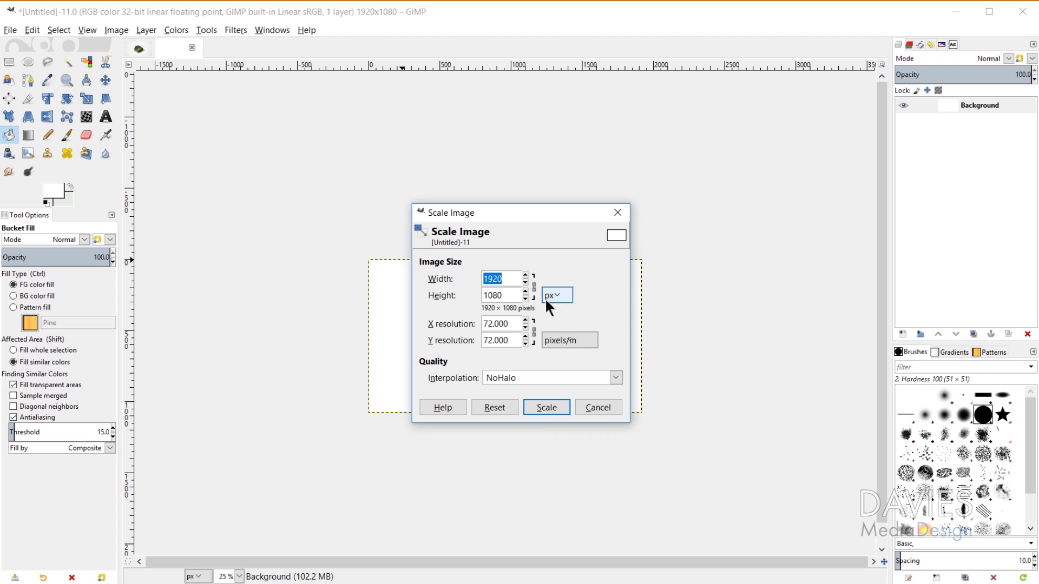
click(563, 297)
click(579, 307)
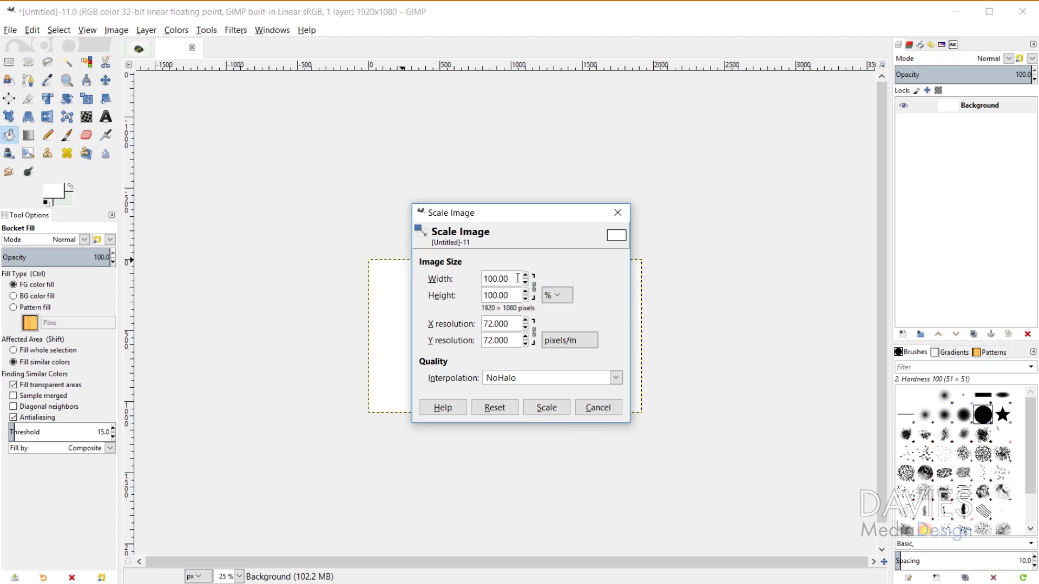
text(250)
key(Tab)
click(546, 407)
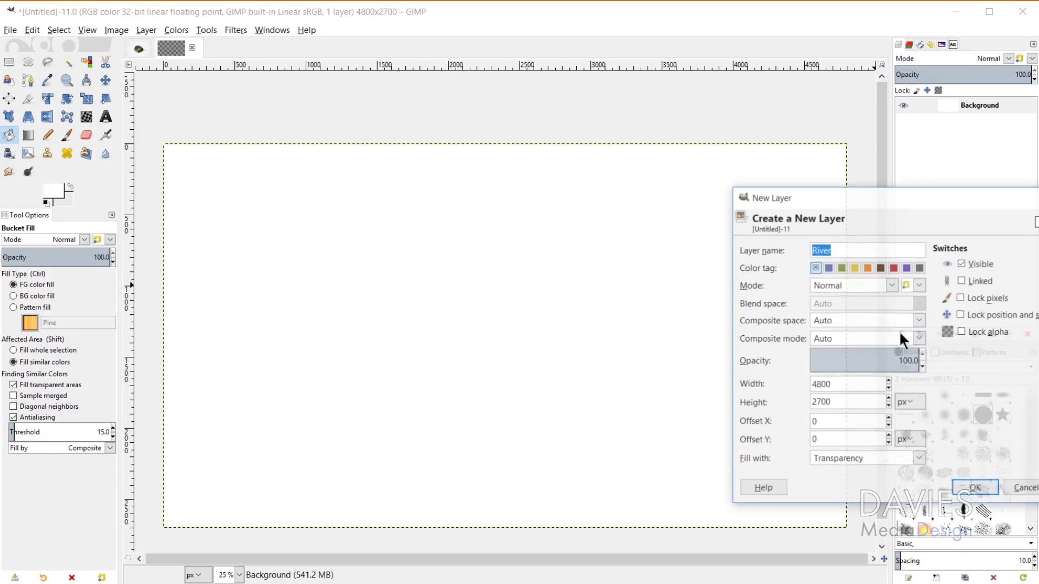
text(Grid)
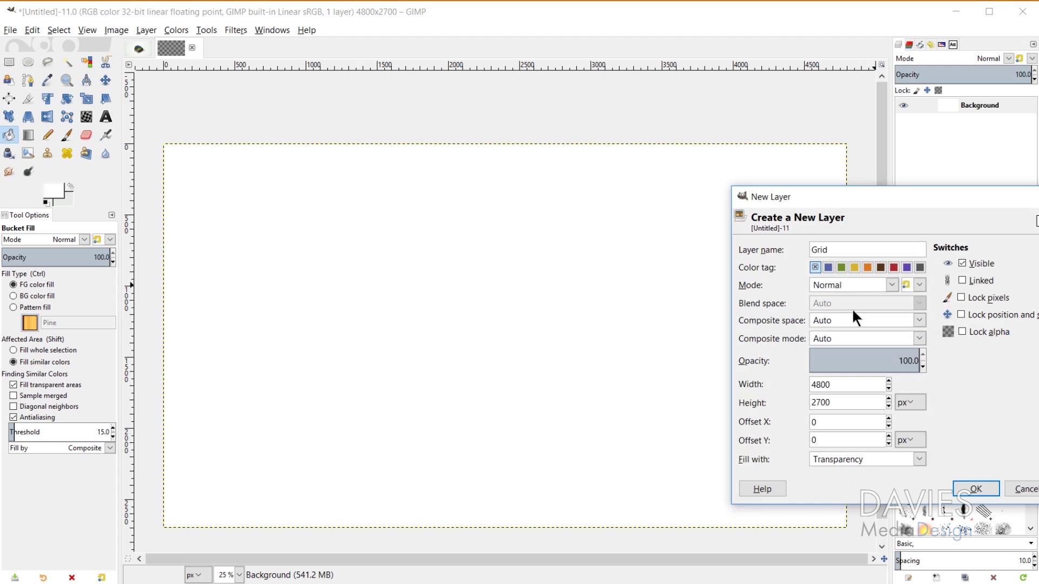
click(975, 489)
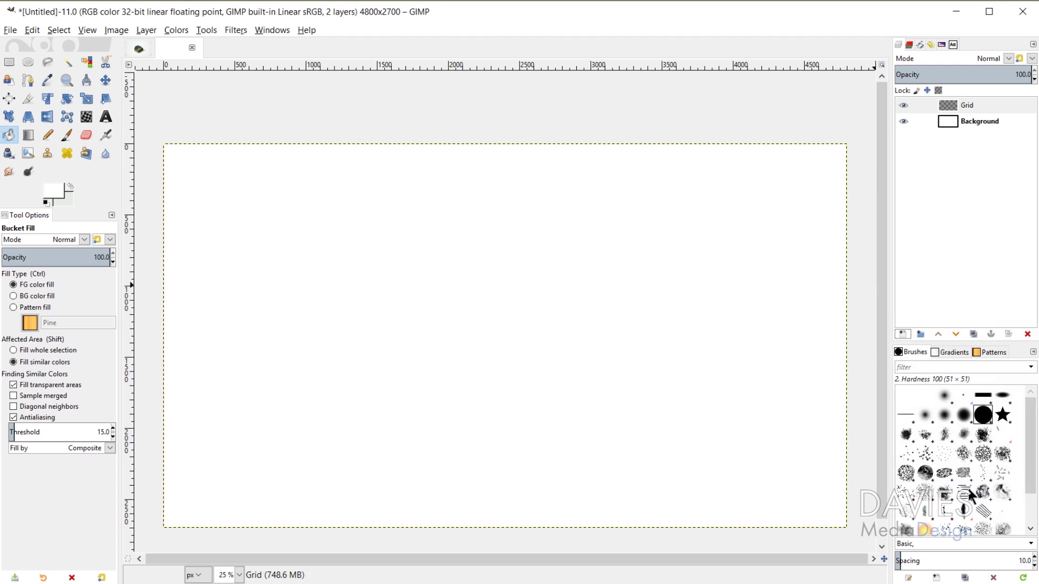
Apply the Render > Pattern > Grid filter with black line colour
click(234, 30)
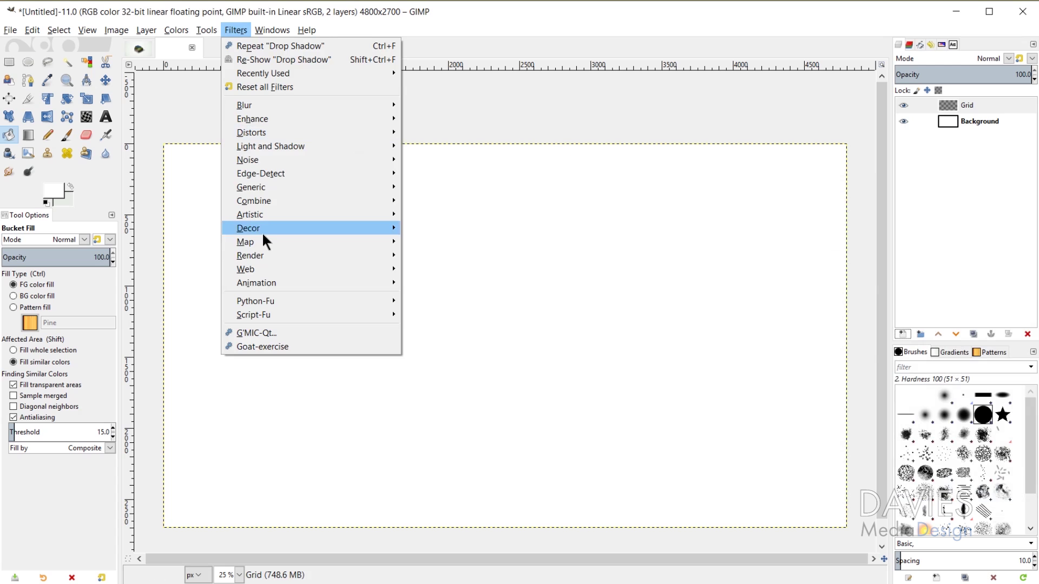
mouse_move(273, 256)
mouse_move(440, 280)
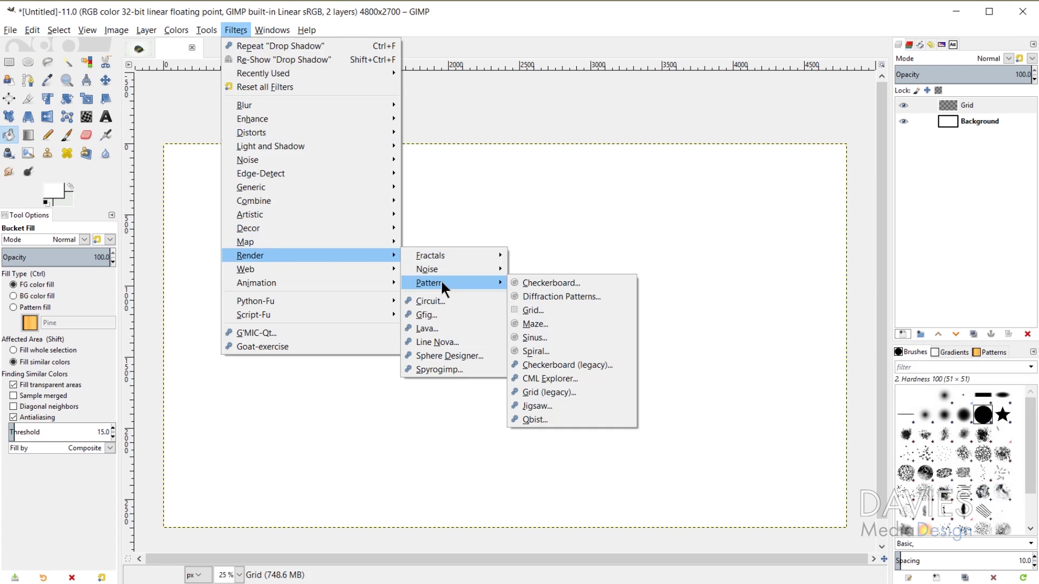
click(526, 310)
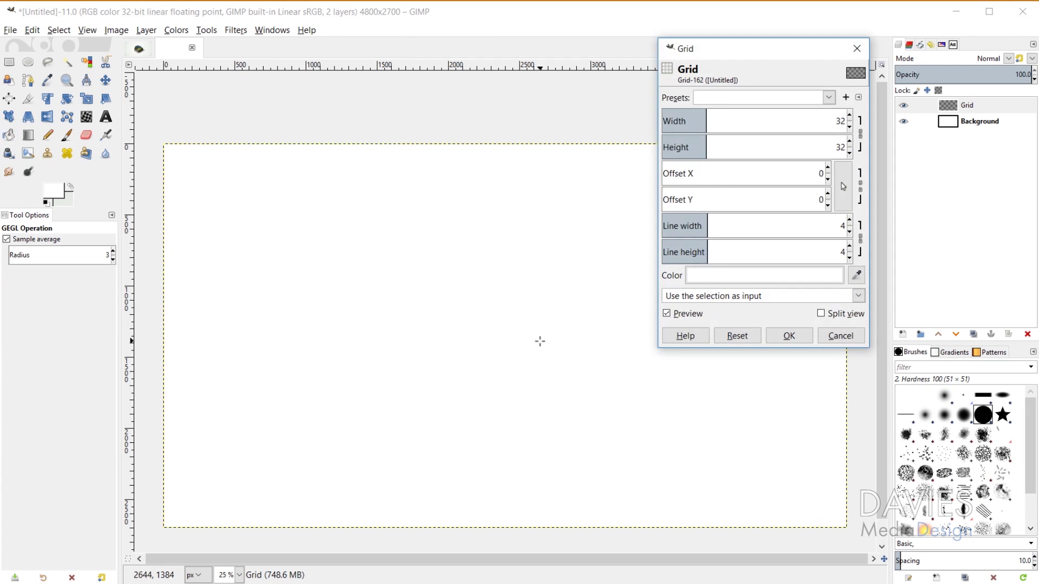
click(728, 275)
drag(626, 304, 602, 348)
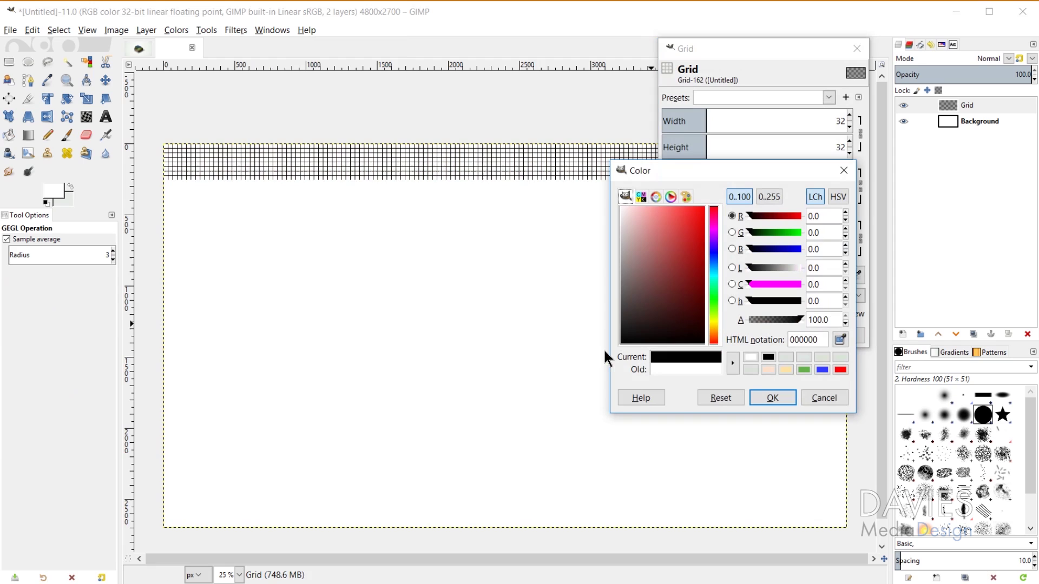
click(766, 398)
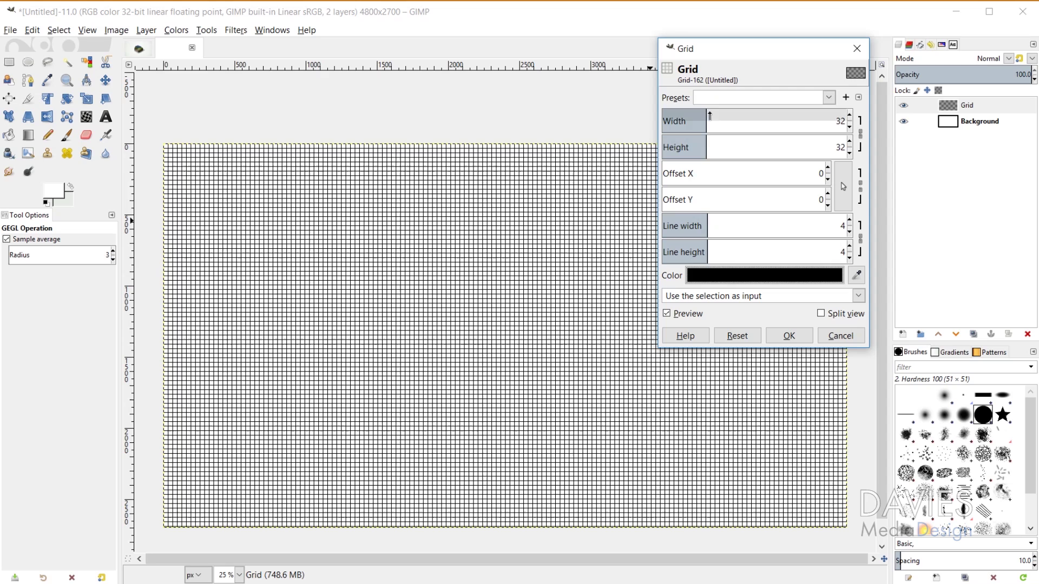
Set the grid cells to 20 pixels and the line width to 1 pixel
click(699, 115)
drag(698, 116, 697, 116)
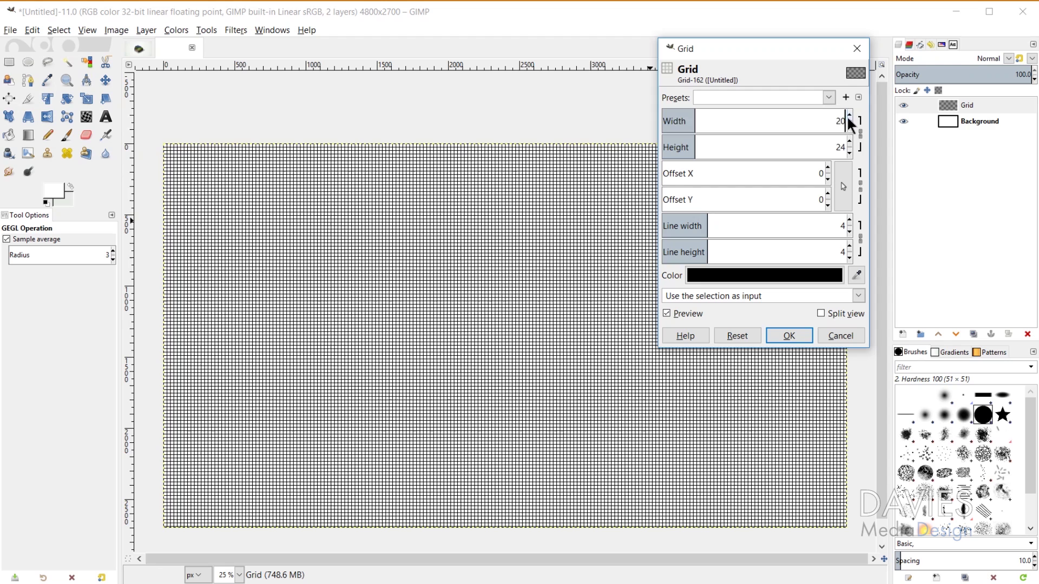
key(Return)
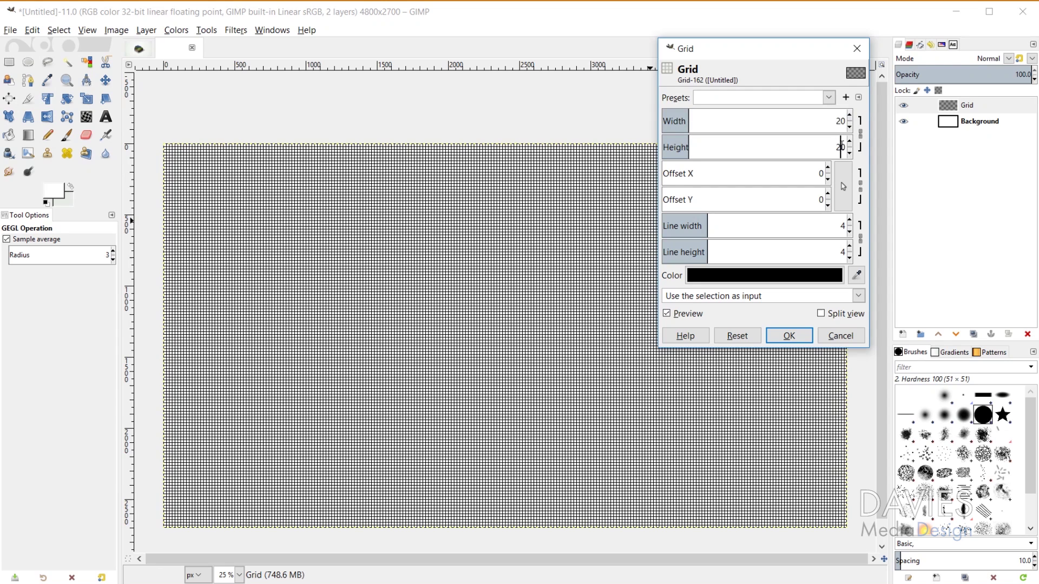
click(687, 222)
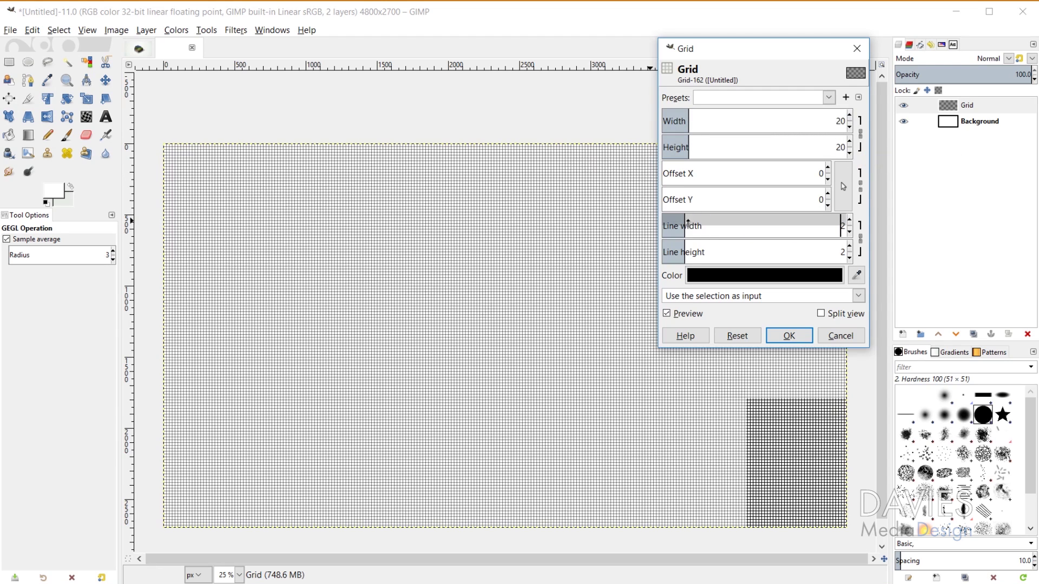
click(675, 221)
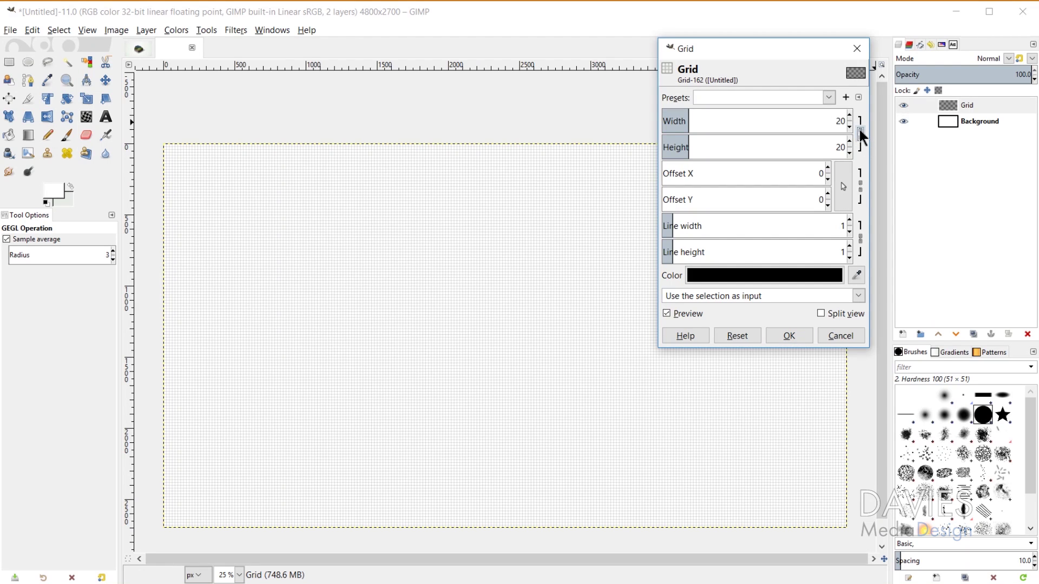
Unlink grid width and height, set height to 4000, and apply the 20-pixel vertical lines
drag(733, 146, 1036, 136)
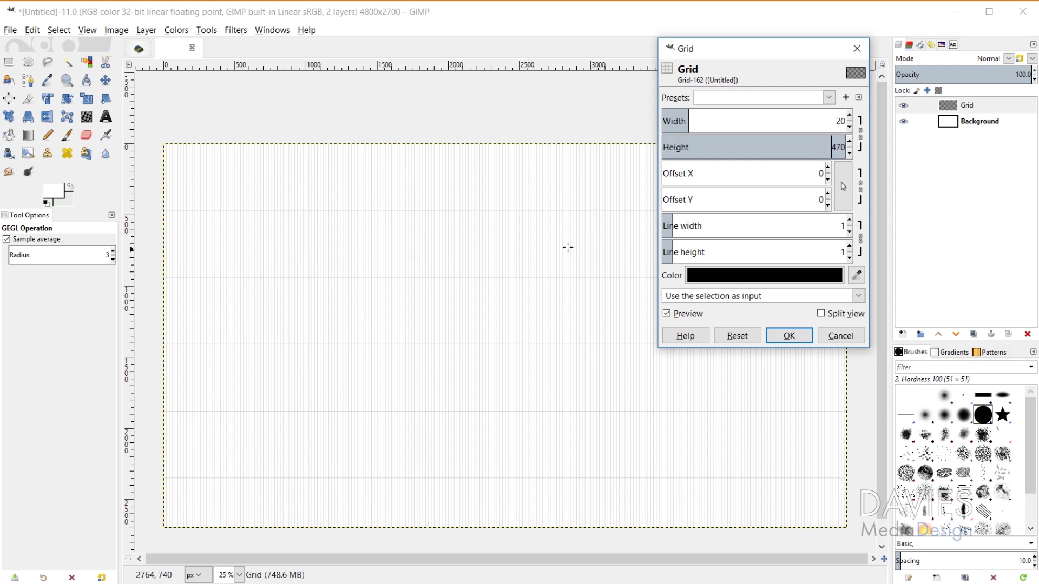
click(860, 134)
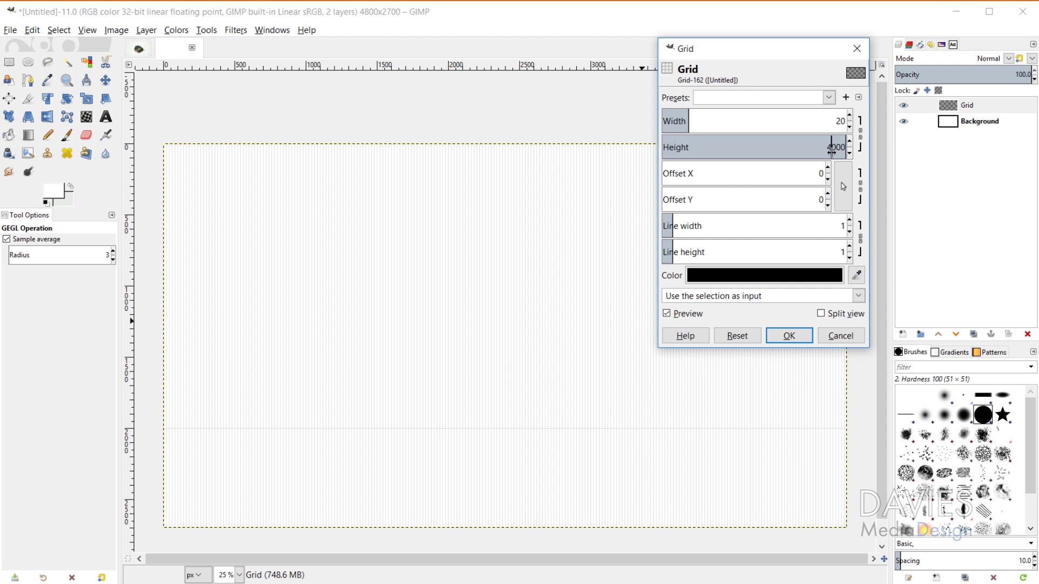
key(Tab)
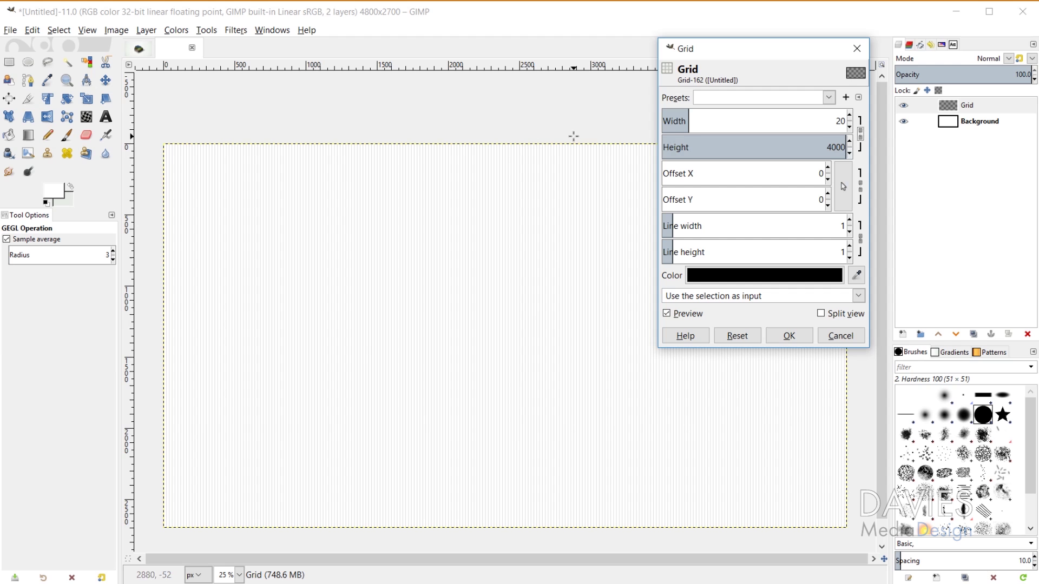
click(789, 335)
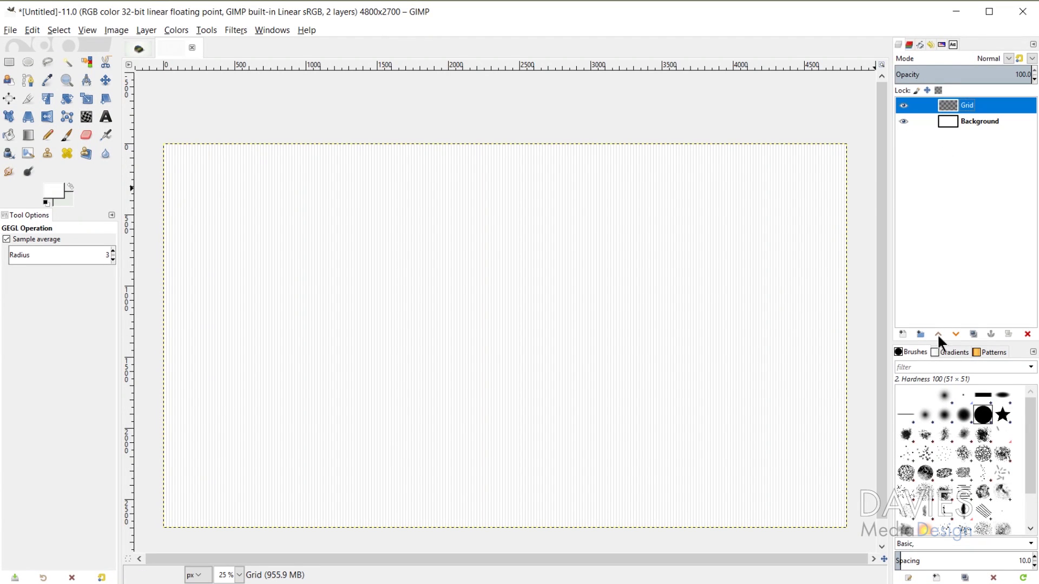
Duplicate the Grid layer and rotate the Grid copy by 60 degrees
click(975, 334)
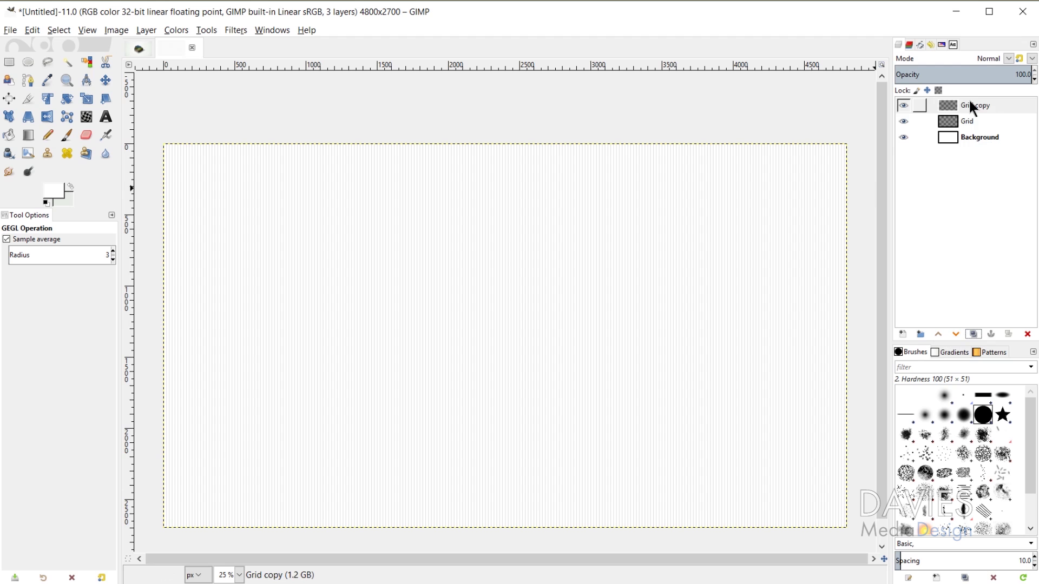
click(65, 101)
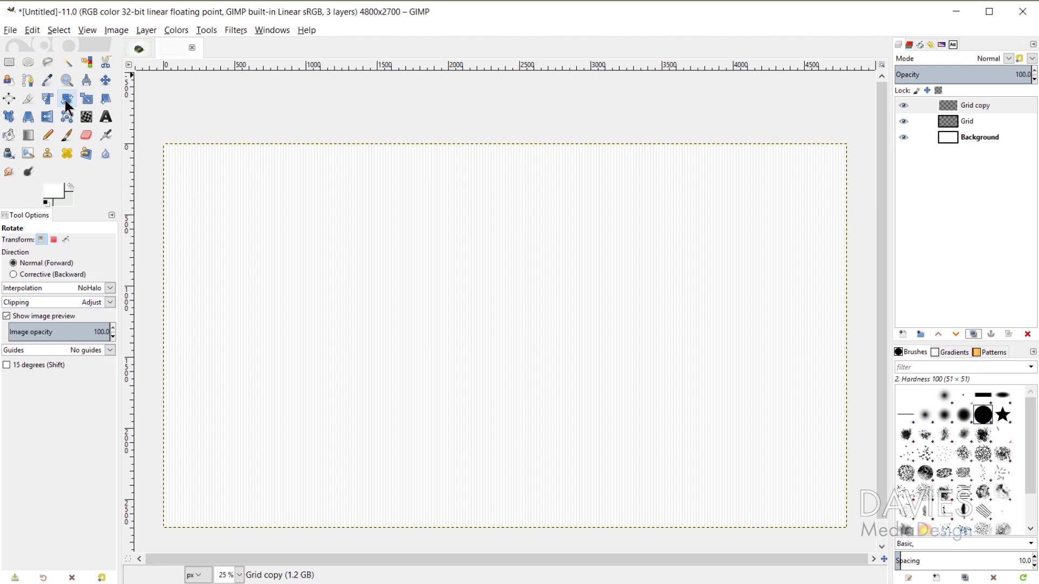
click(229, 265)
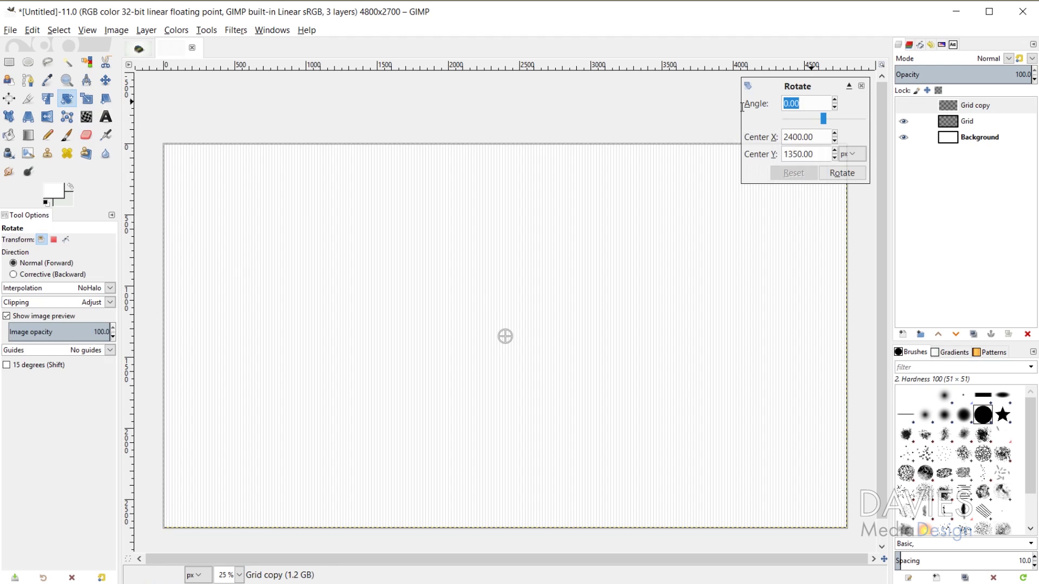
text(60)
key(Tab)
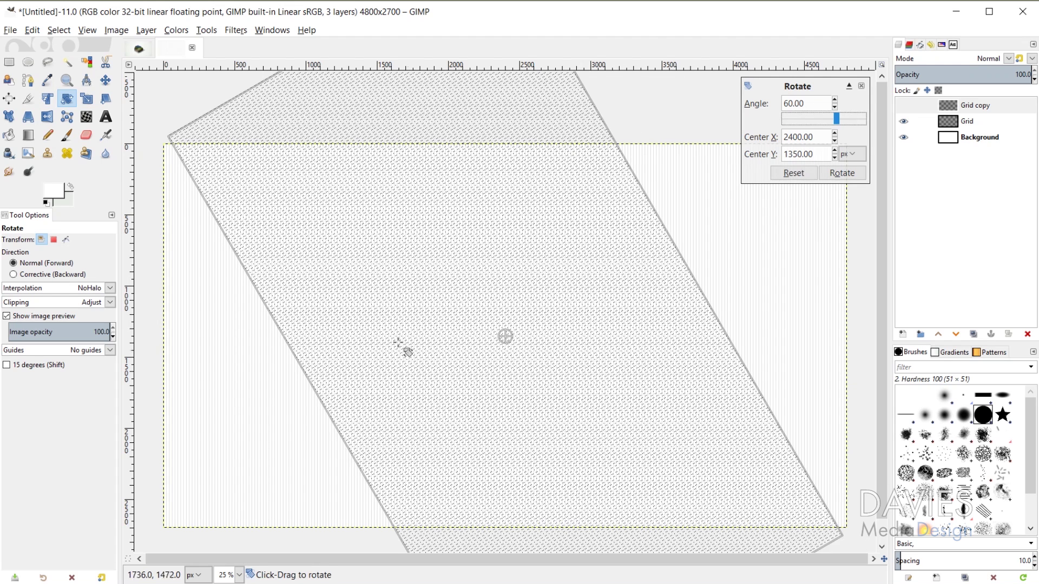
click(840, 173)
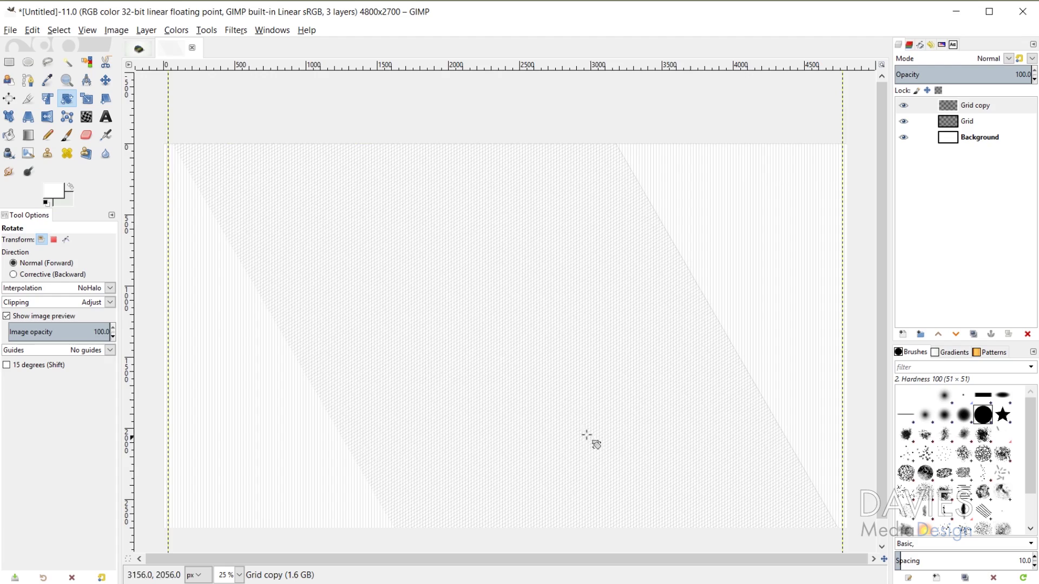
ctrl+scroll(519, 329, up, 5)
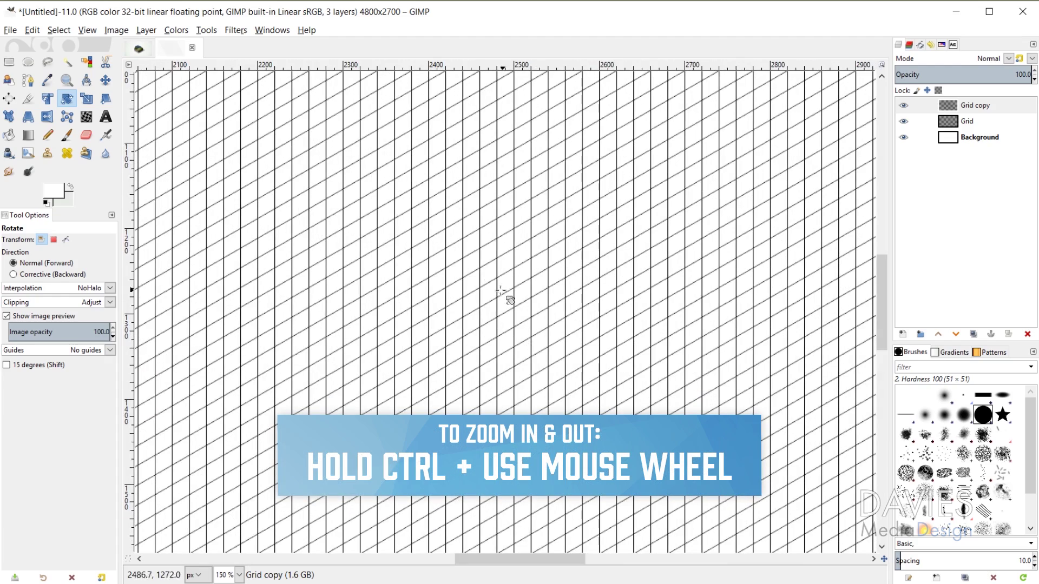
ctrl+scroll(503, 265, down, 5)
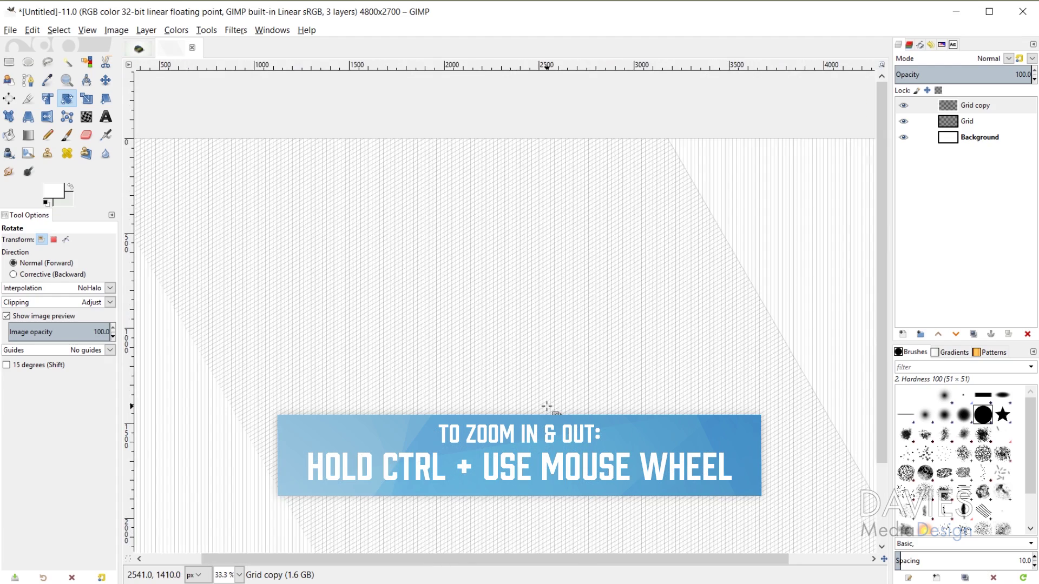
Duplicate Grid copy and flip the new Grid copy #1 layer horizontally
click(973, 333)
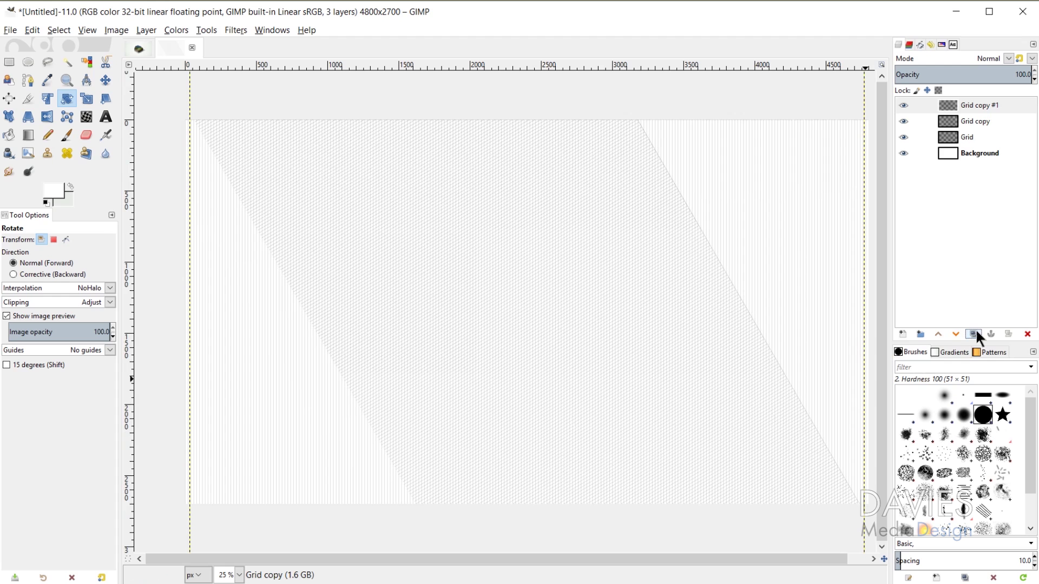
click(988, 104)
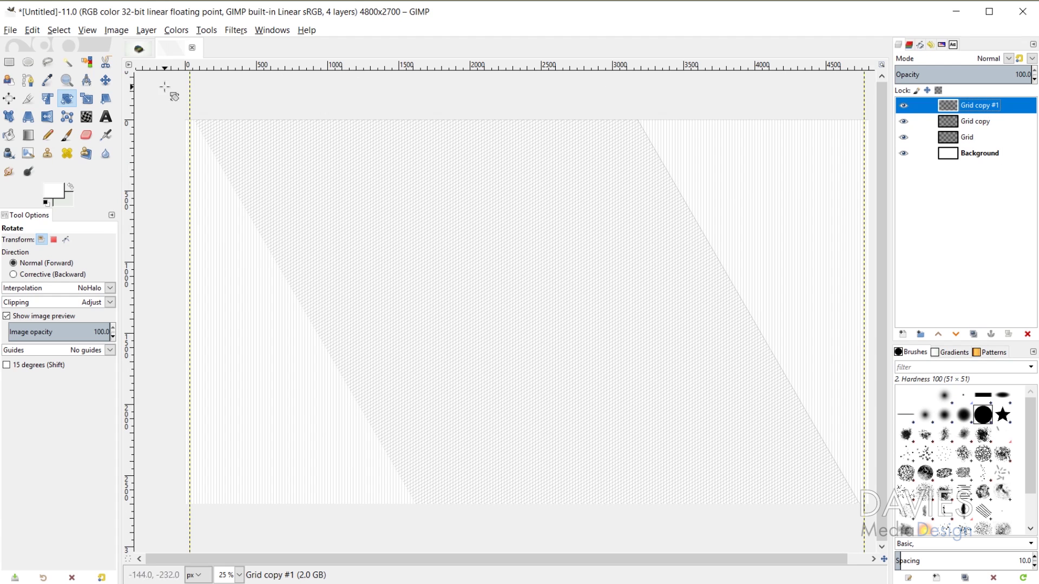
click(47, 117)
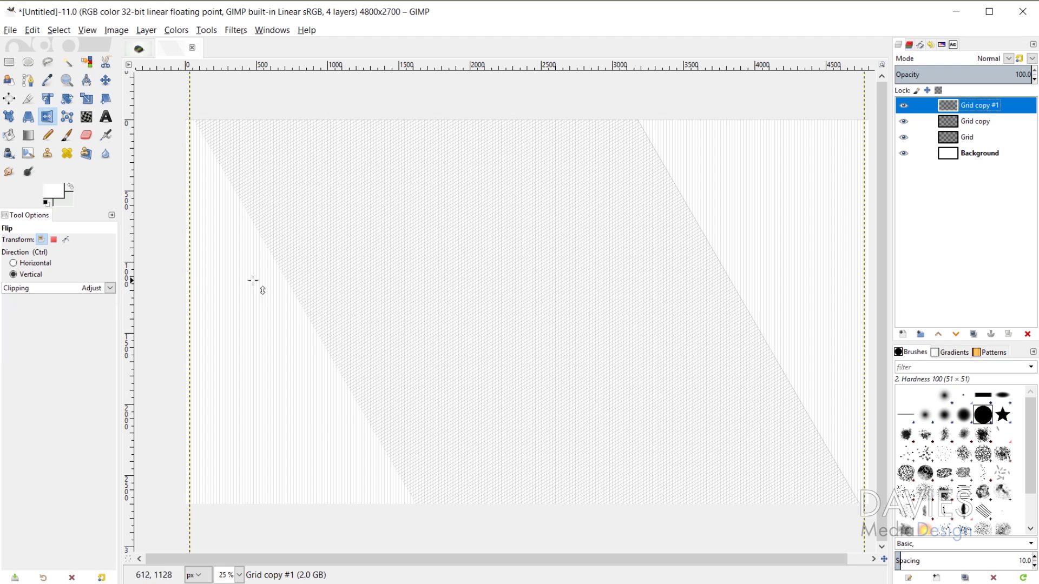
click(14, 263)
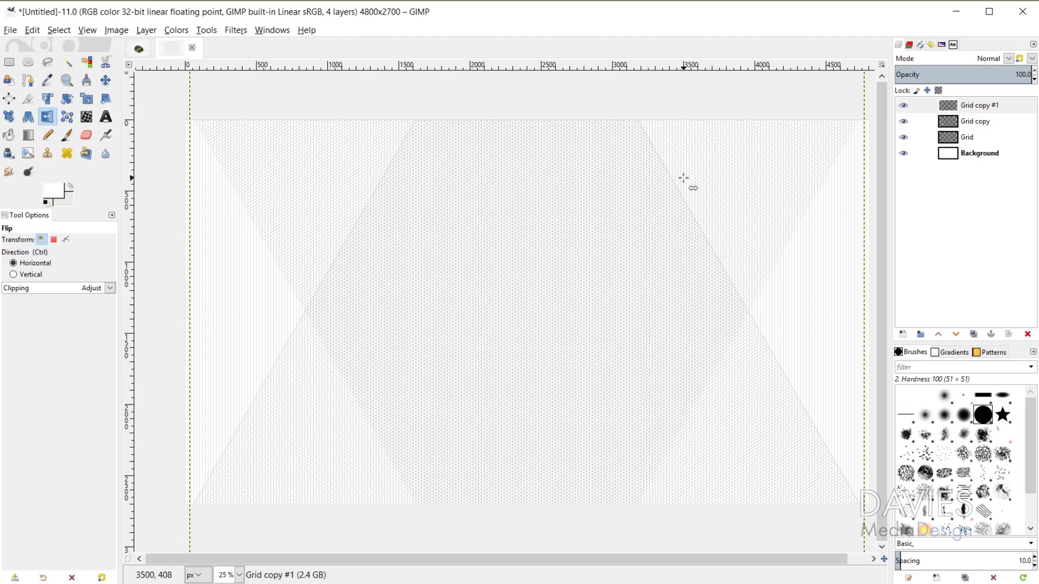
scroll(520, 333, up, 8)
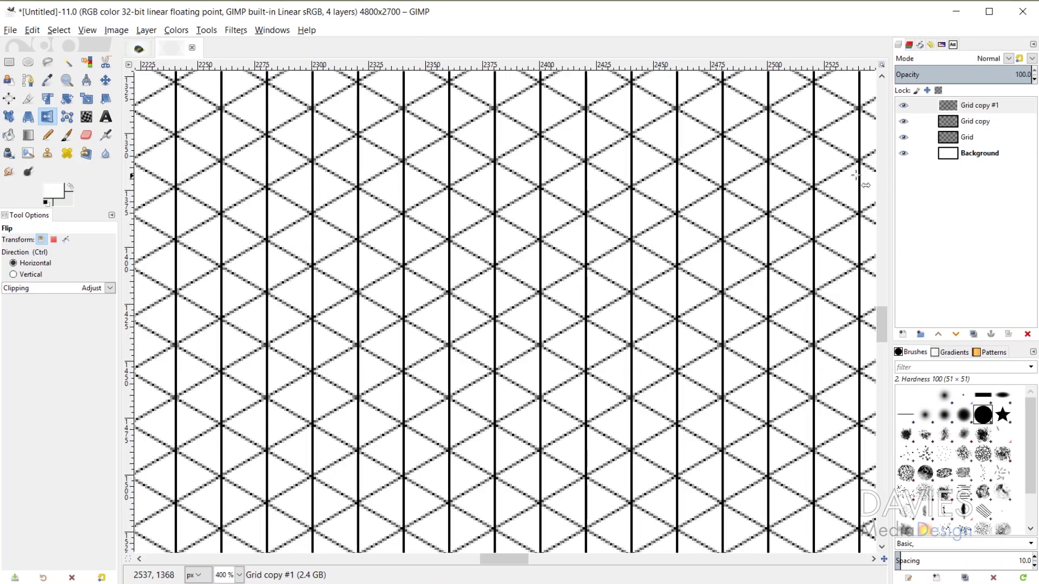
click(903, 138)
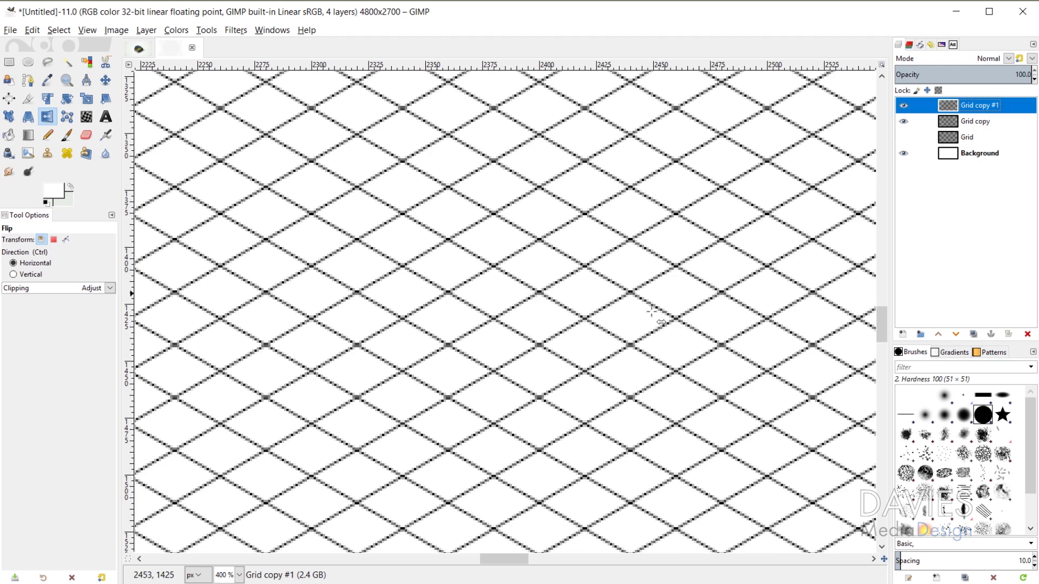
scroll(485, 303, down, 3)
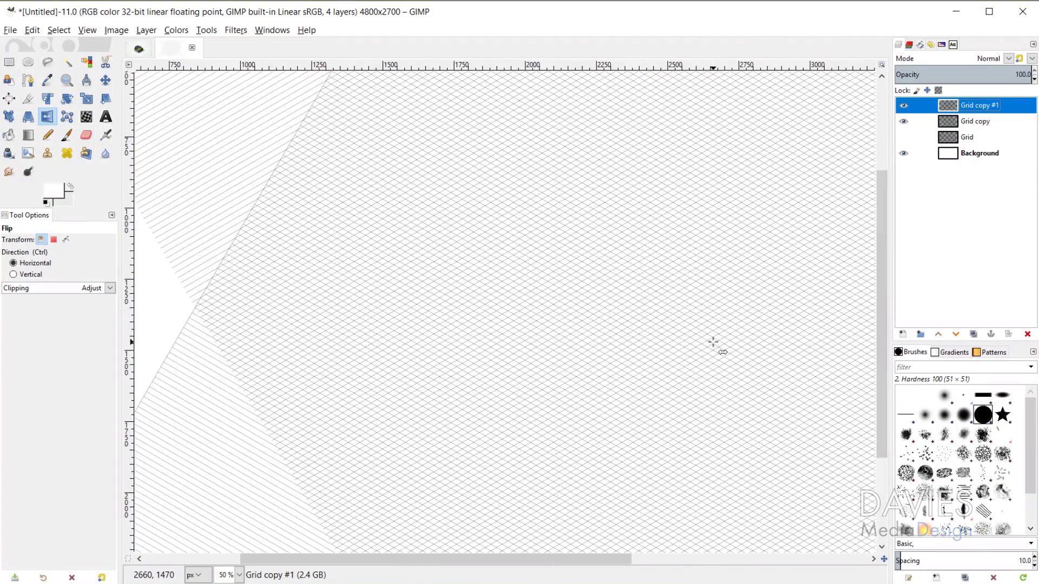
click(900, 137)
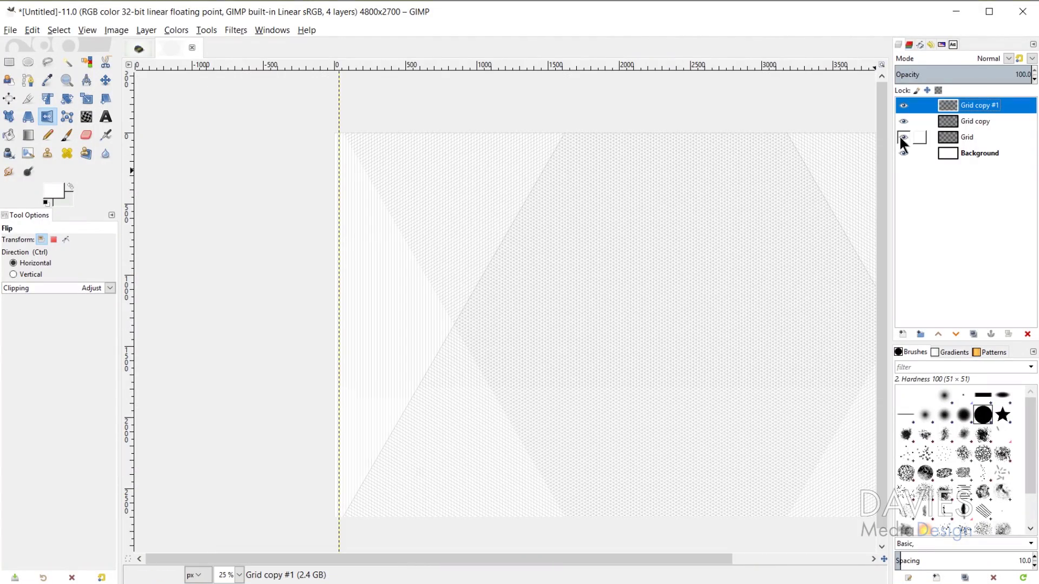
scroll(723, 557, right, 3)
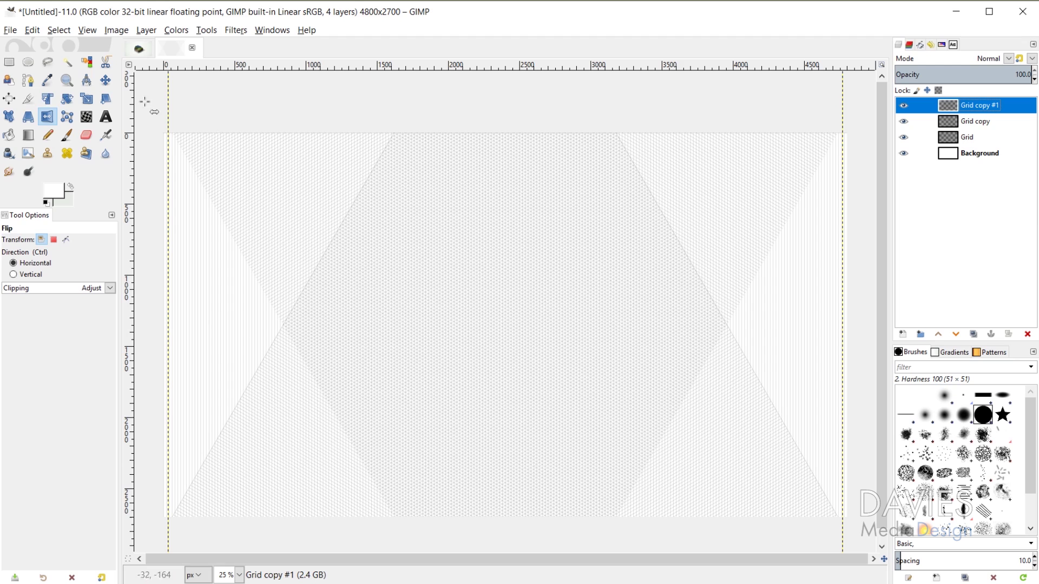
Draw a crop rectangle locked to a 1920:1080 aspect ratio, sized 1920 × 1080
click(29, 98)
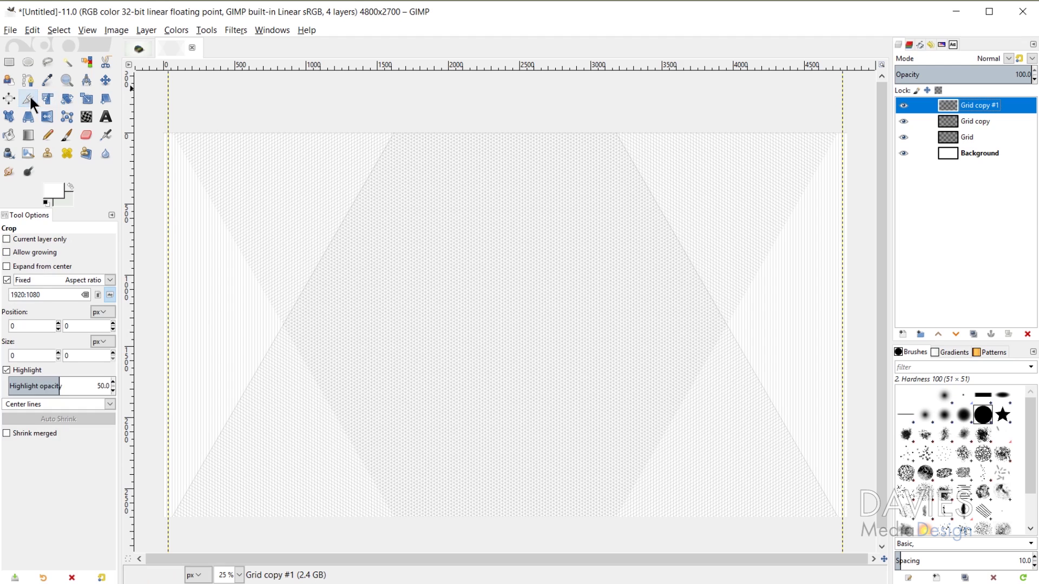
click(6, 281)
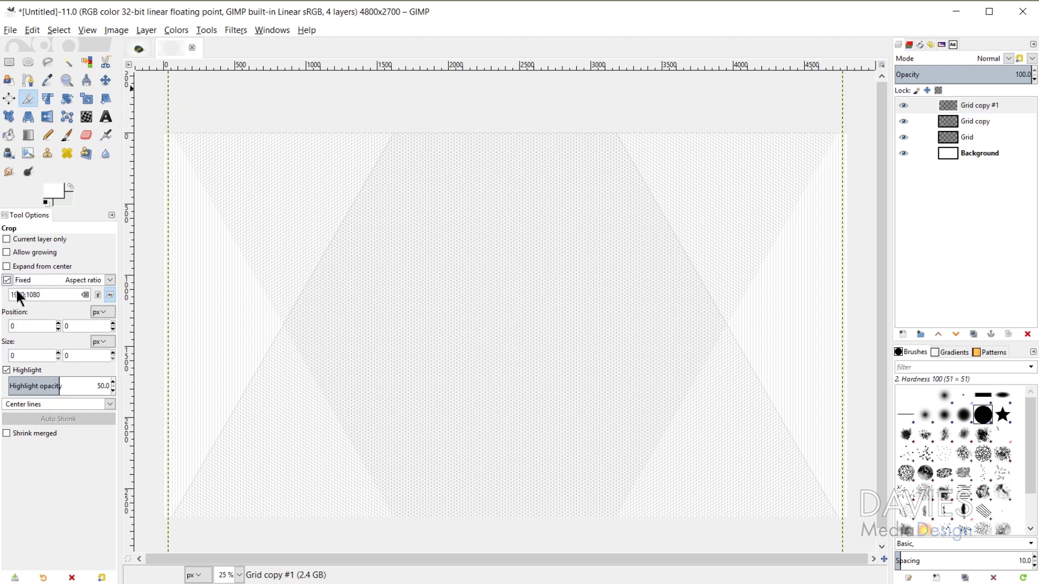
drag(46, 295, 10, 295)
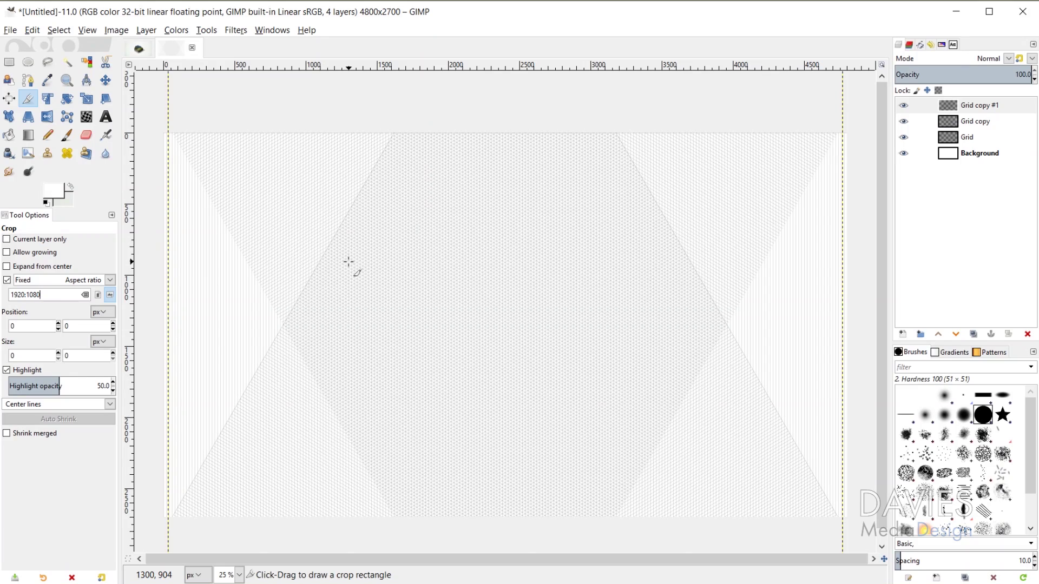
drag(358, 207, 570, 398)
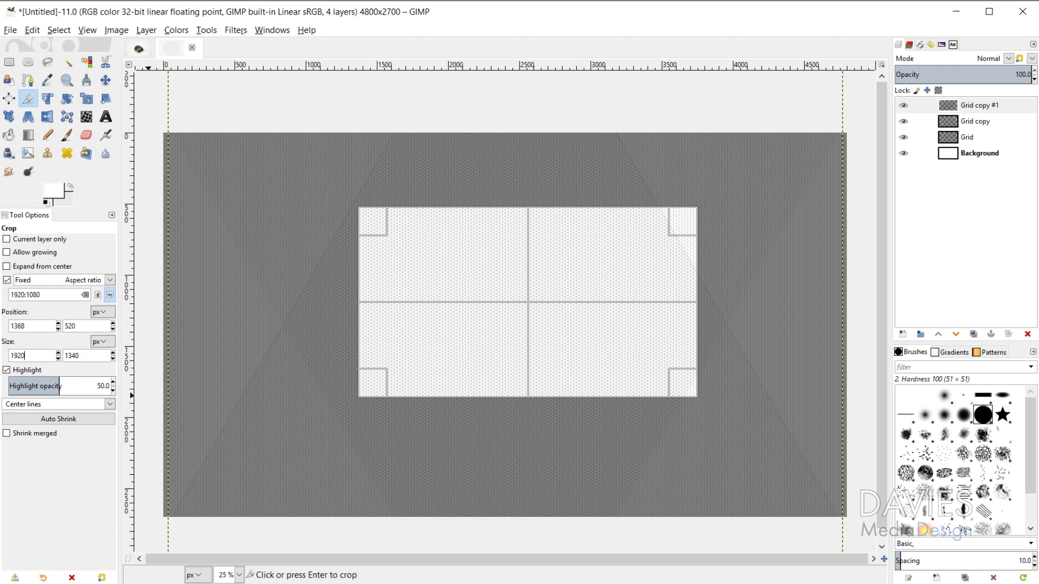
key(Tab)
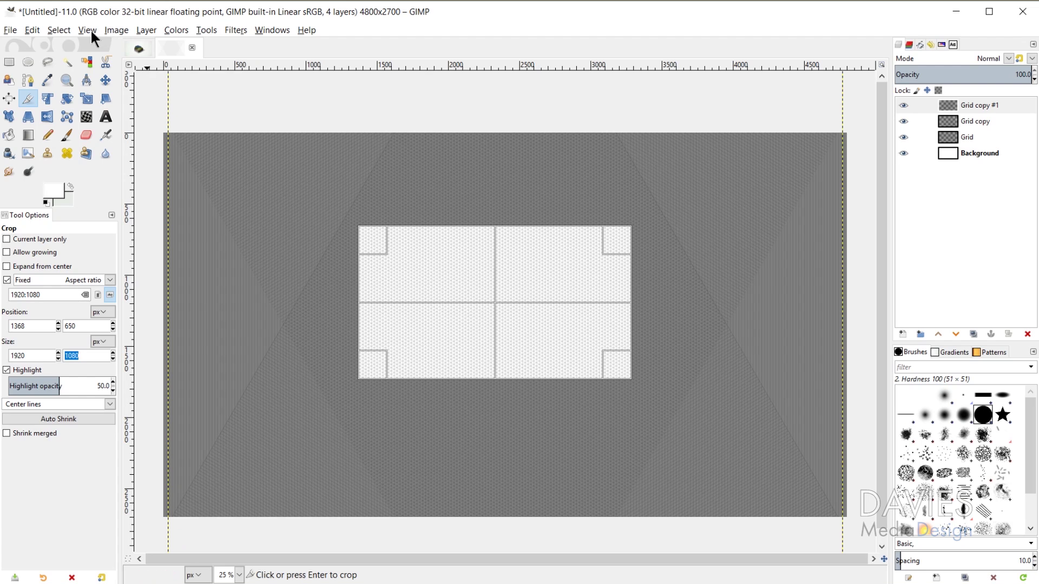
Add vertical and horizontal guides at 50% through the image centre
click(110, 32)
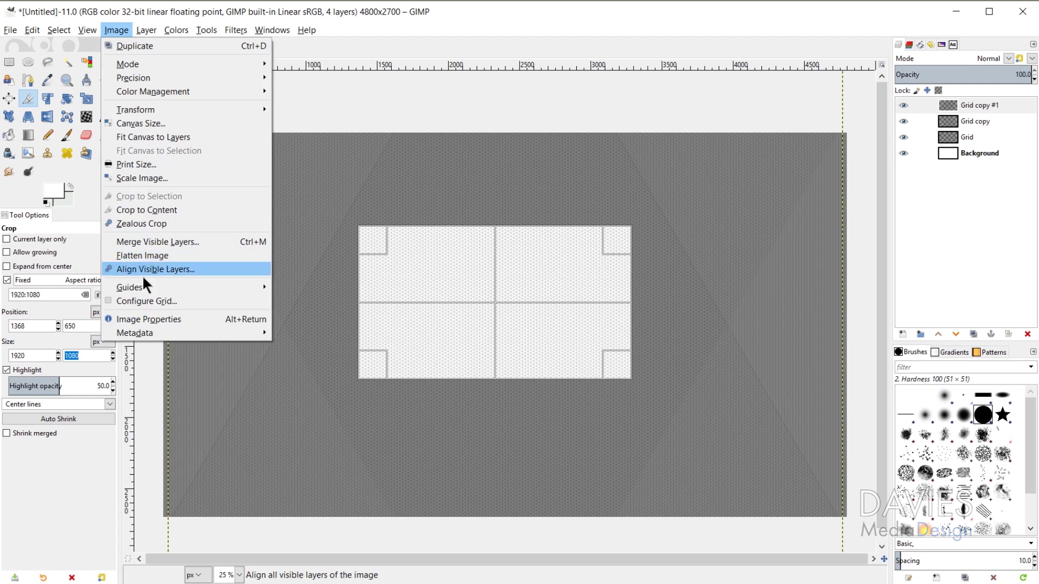
mouse_move(148, 287)
click(301, 290)
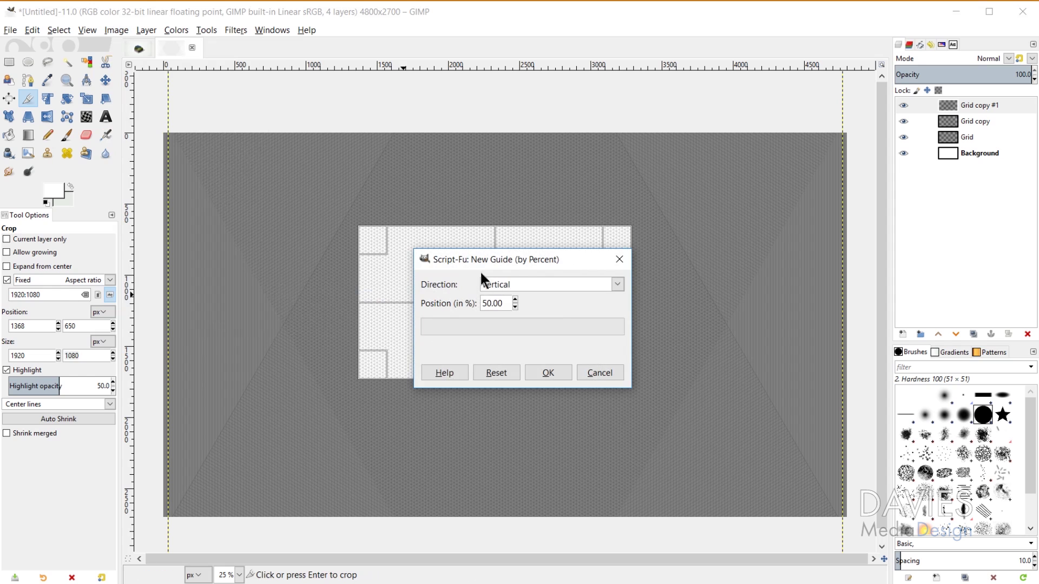
click(559, 376)
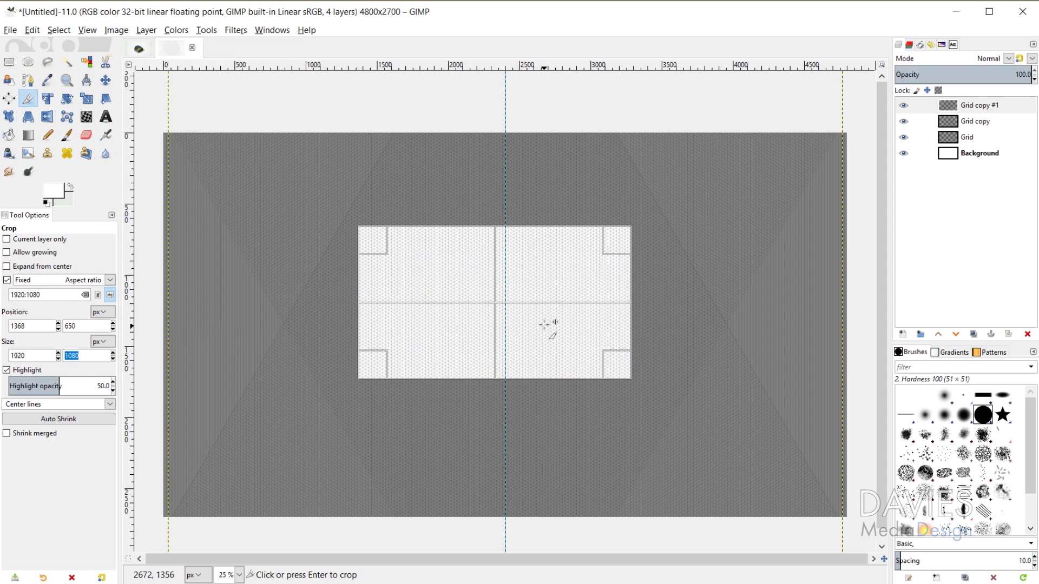
click(119, 29)
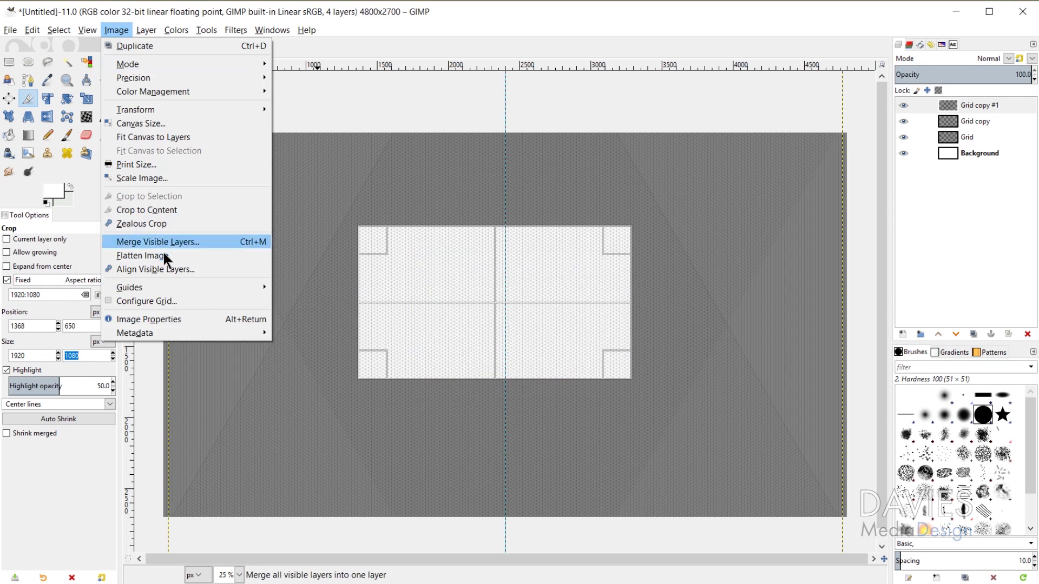
mouse_move(167, 288)
click(324, 288)
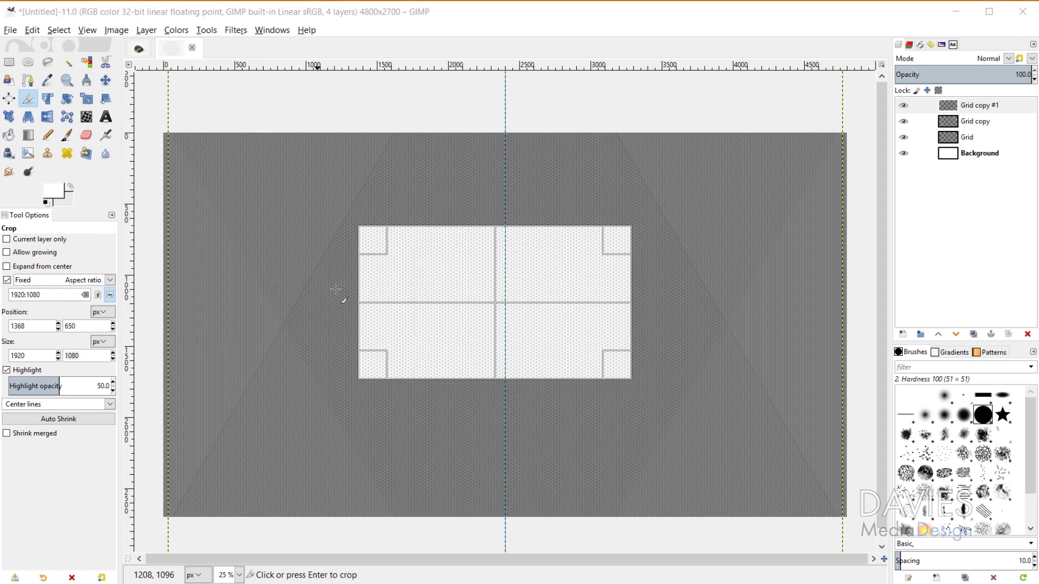
click(515, 286)
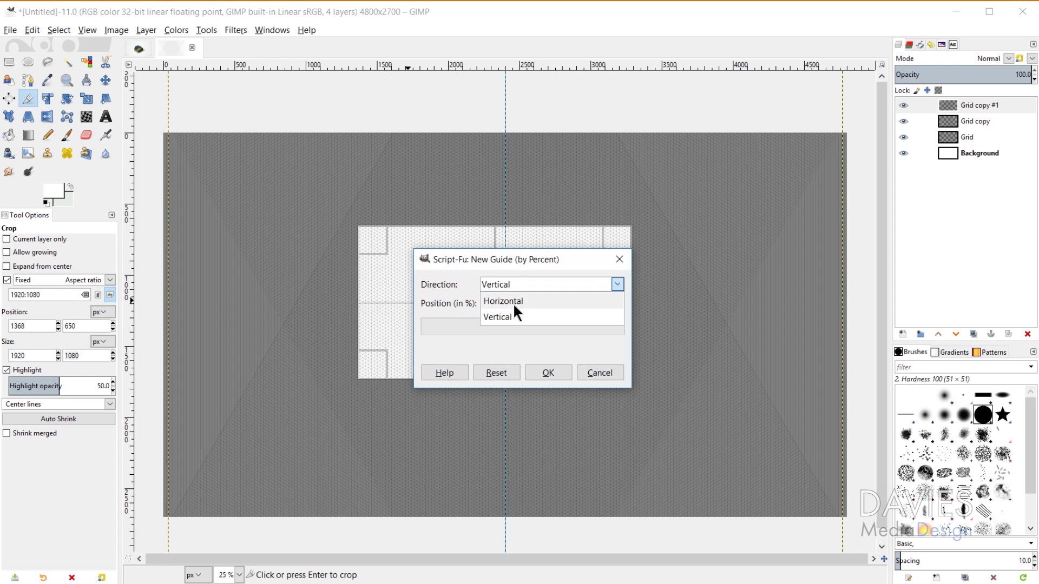
click(513, 303)
click(549, 373)
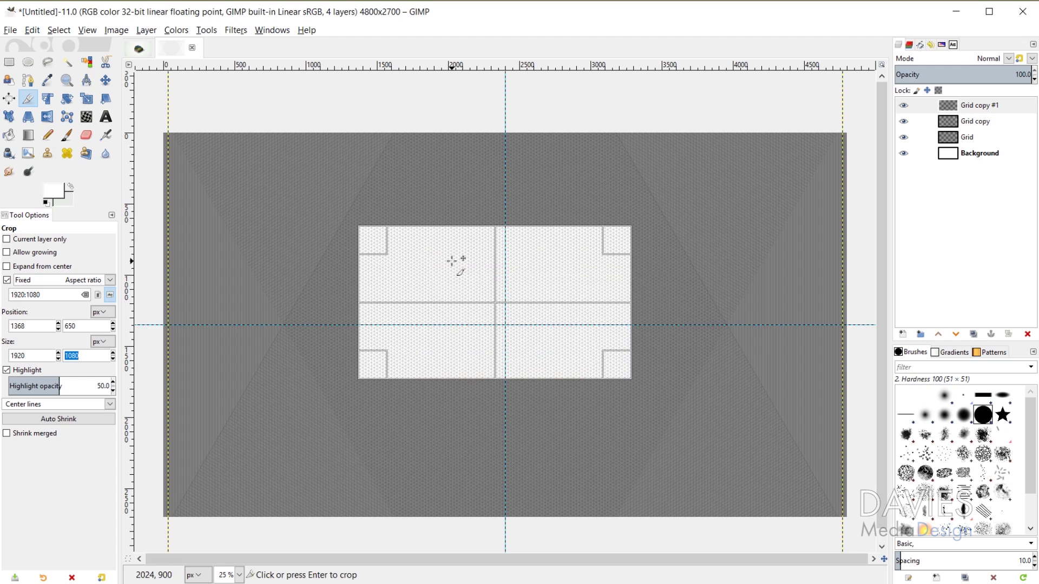
Snap the 1920 × 1080 crop area onto the centre guides at position 1440, 810
drag(457, 262, 464, 282)
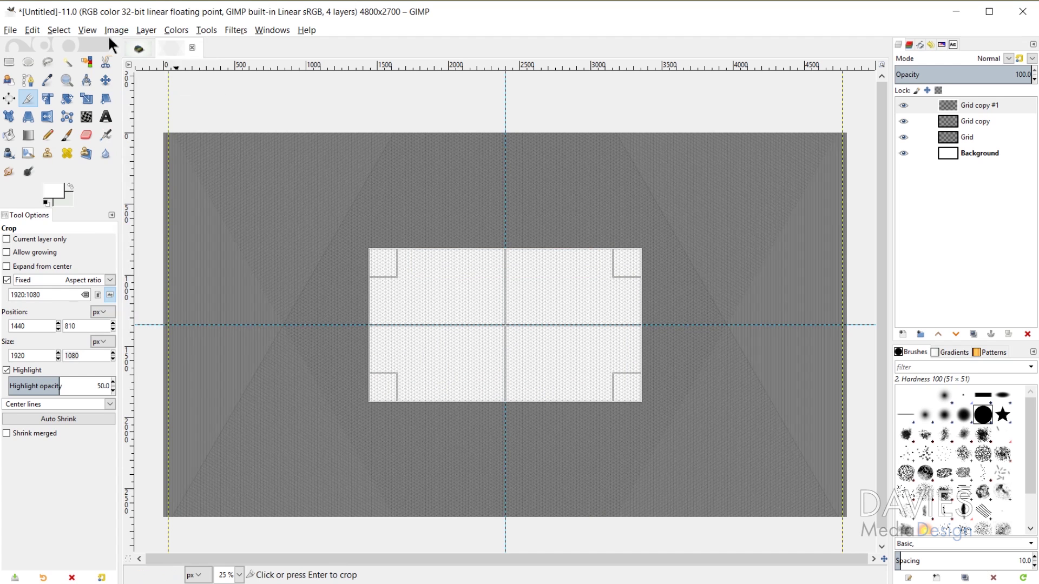
click(88, 30)
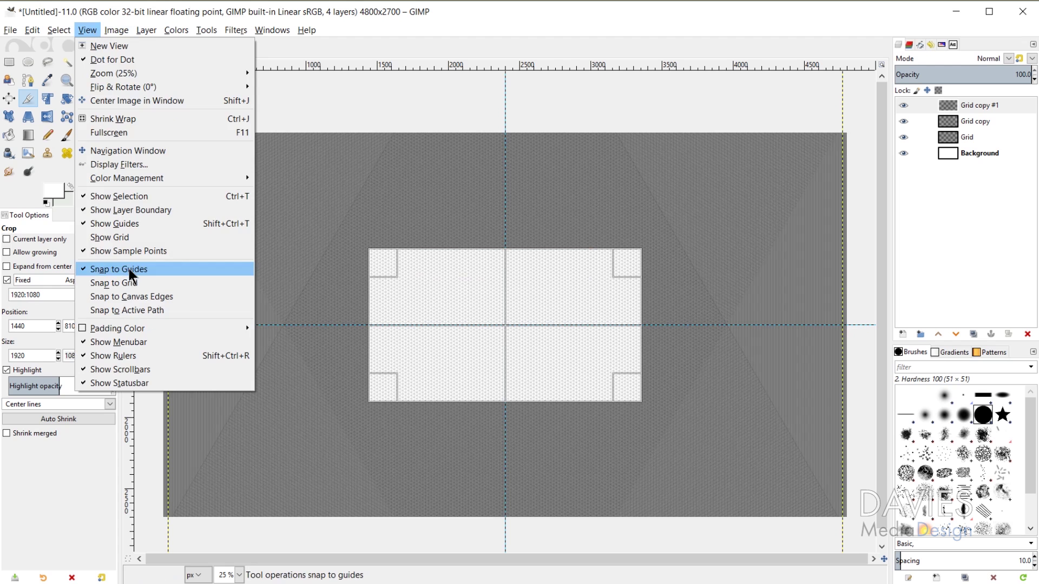
click(87, 31)
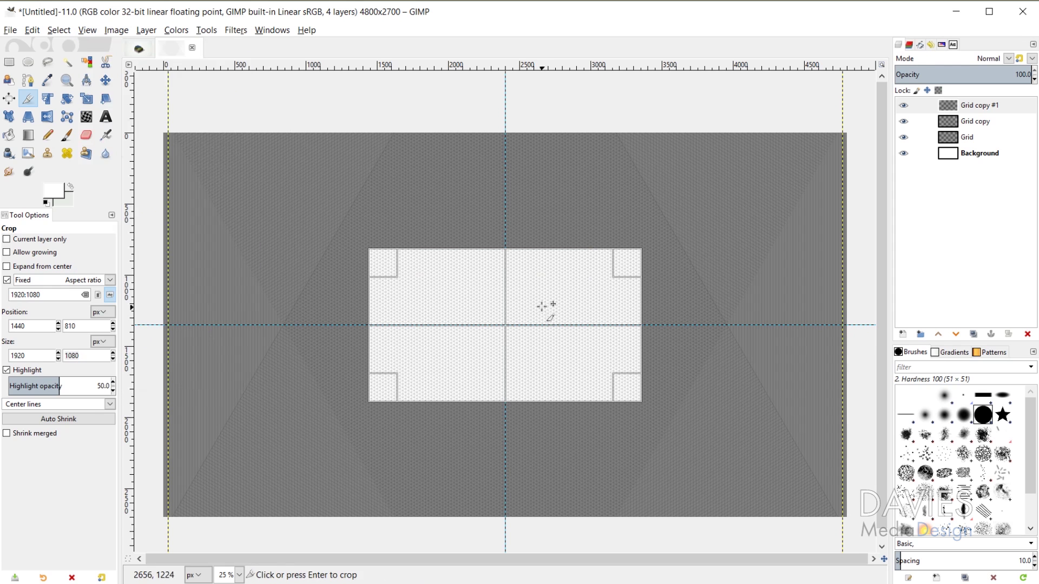
Crop the image to the centred 1920 × 1080 area of the grid lattice
click(544, 289)
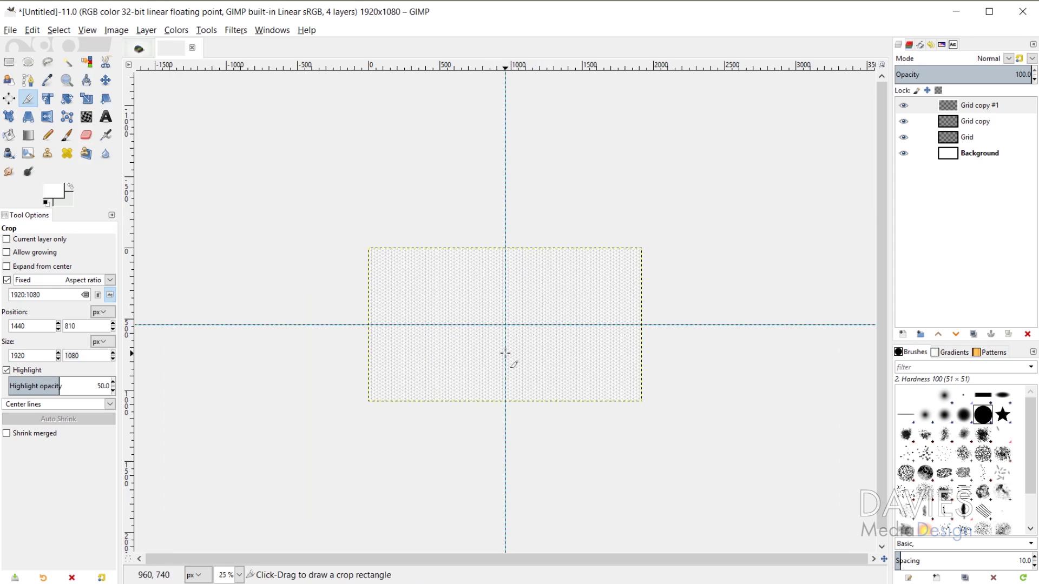
scroll(510, 375, up, 3)
scroll(509, 354, down, 1)
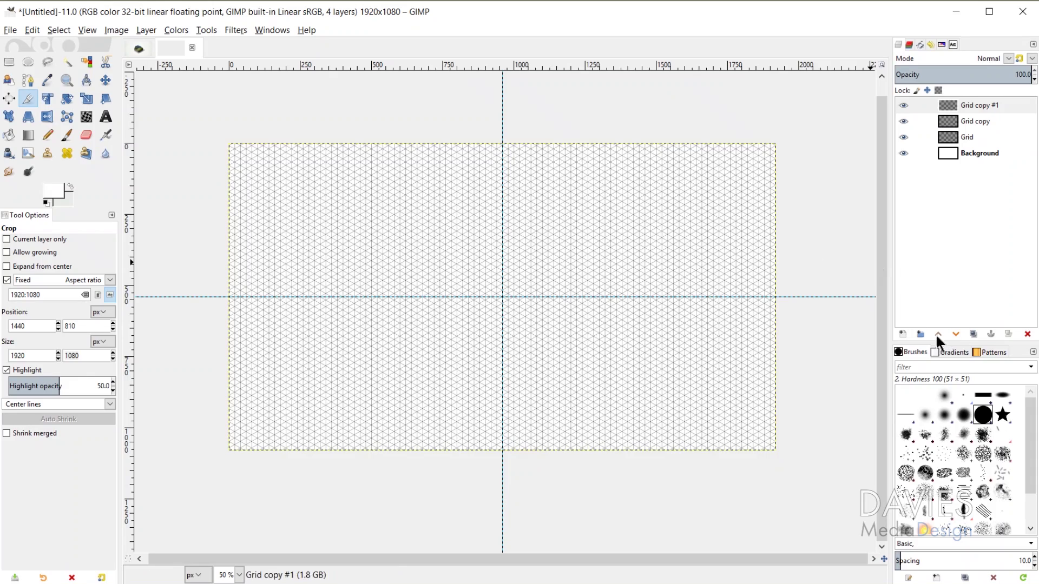
Create a layer group named 'Iso Grid' and move the Grid, Grid copy and Grid copy #1 layers into it
click(920, 335)
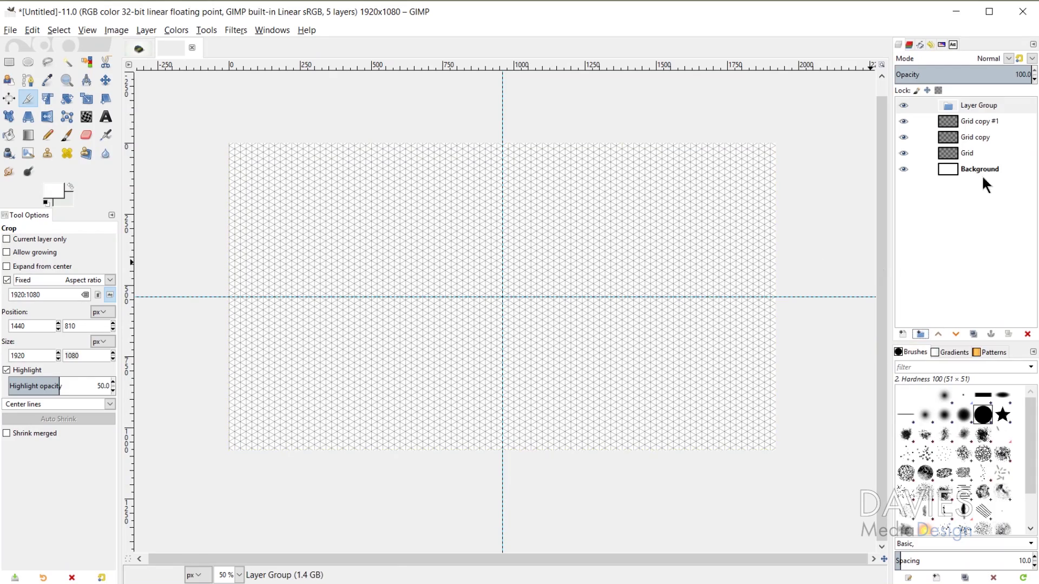
double_click(979, 105)
text(Iso)
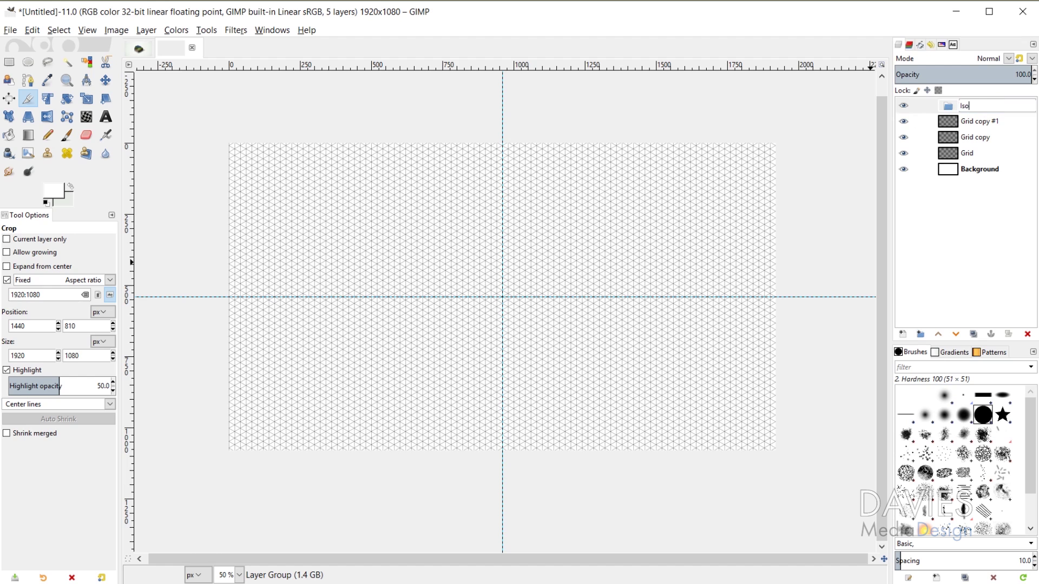
text( Grid)
key(Return)
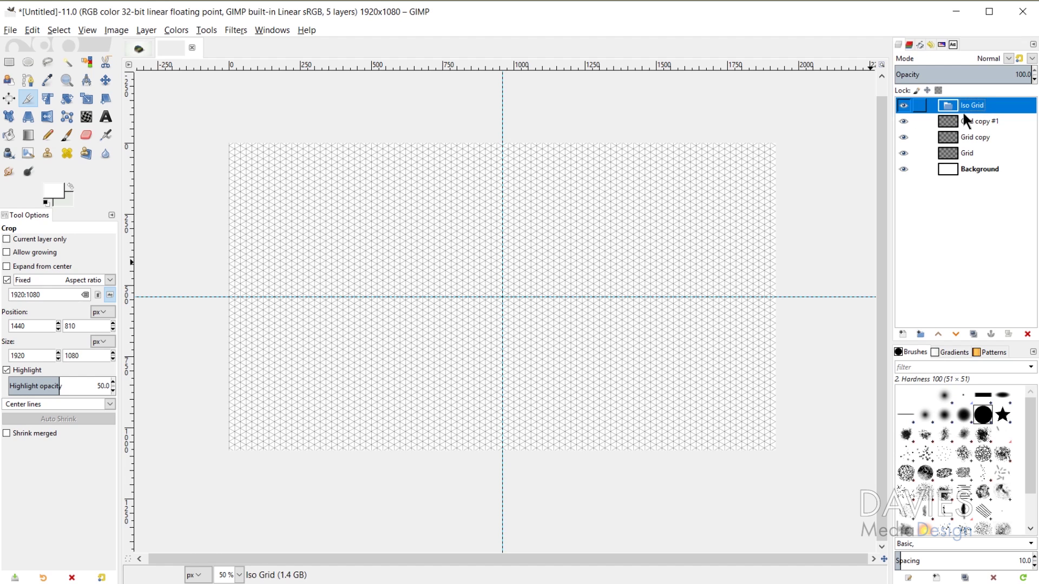
drag(964, 115, 958, 141)
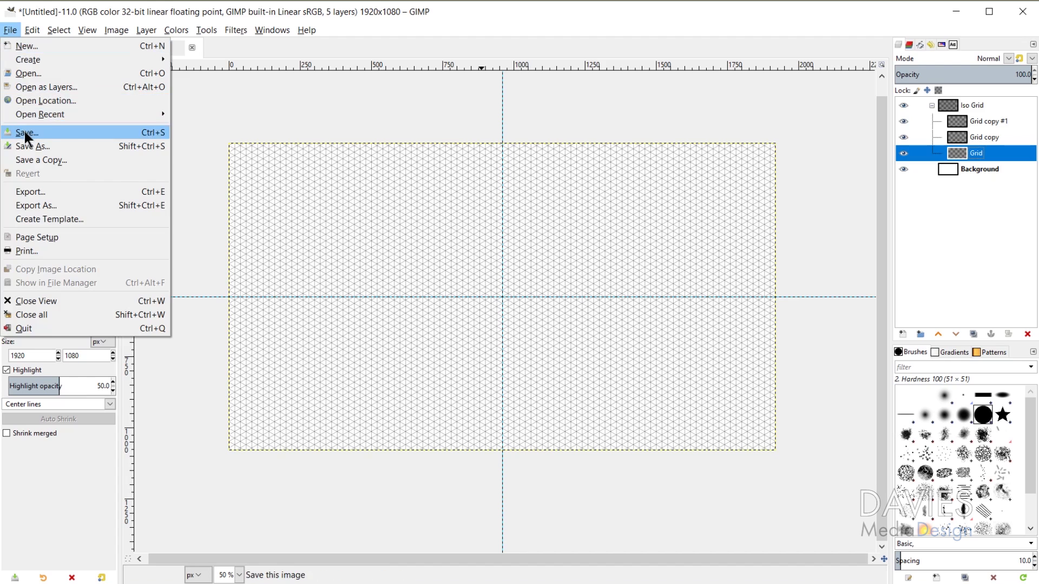
Begin saving the image, entering 'Isometric Grid HD' as the file name in the GIMP Photos folder
click(24, 133)
text(Iso)
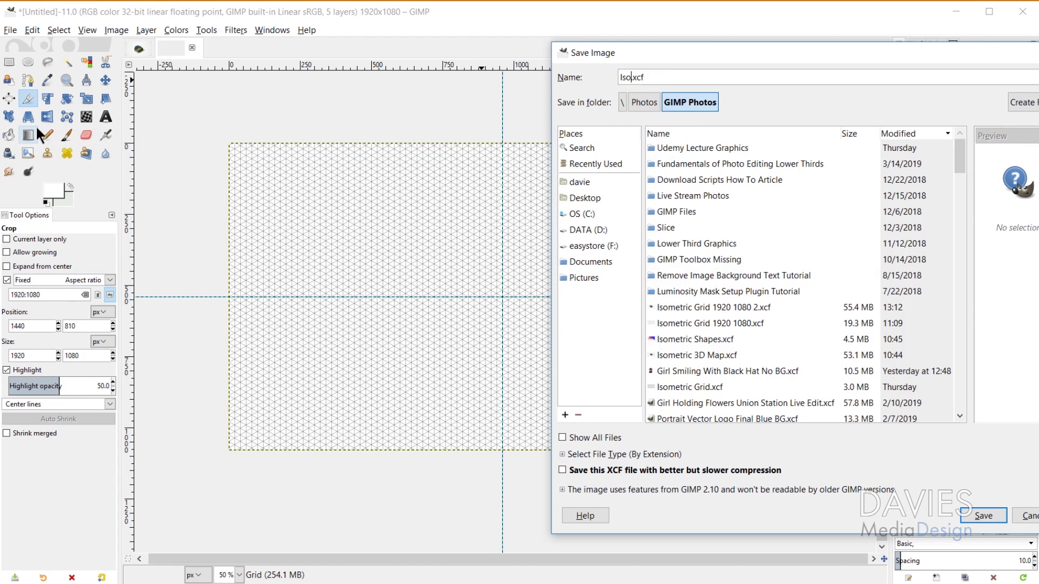
text(metric Grid )
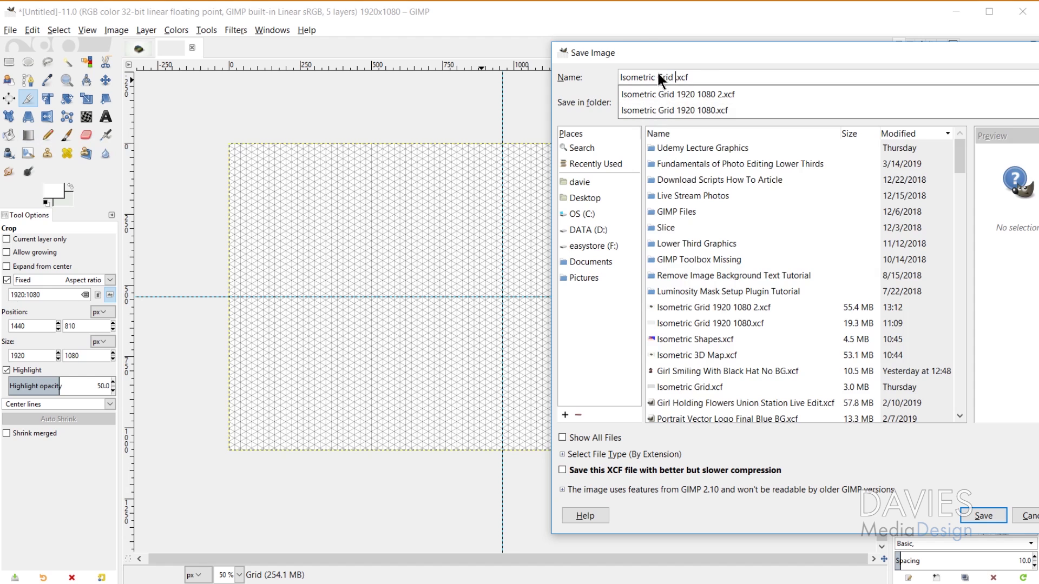
text(HD)
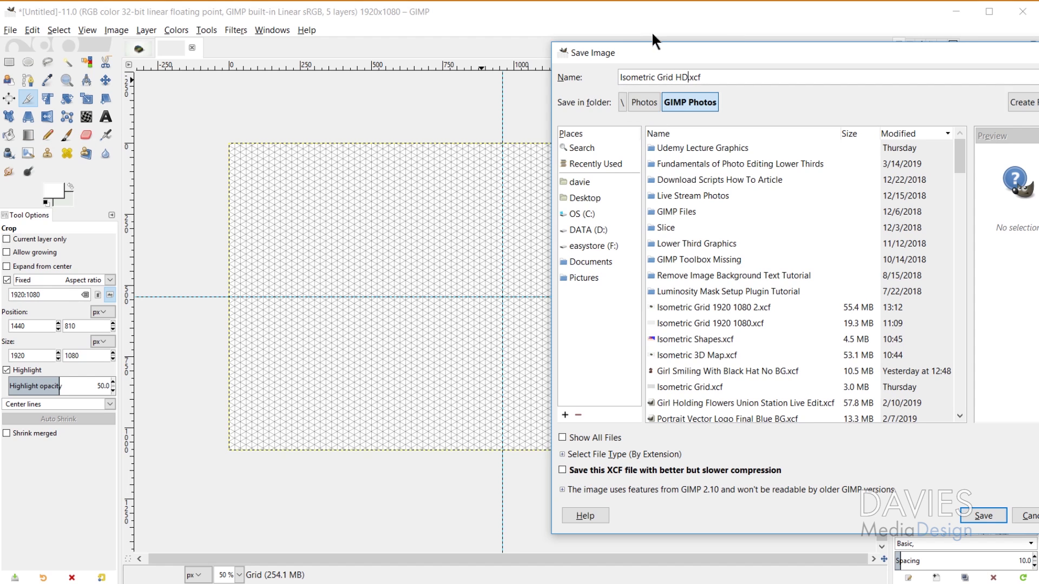